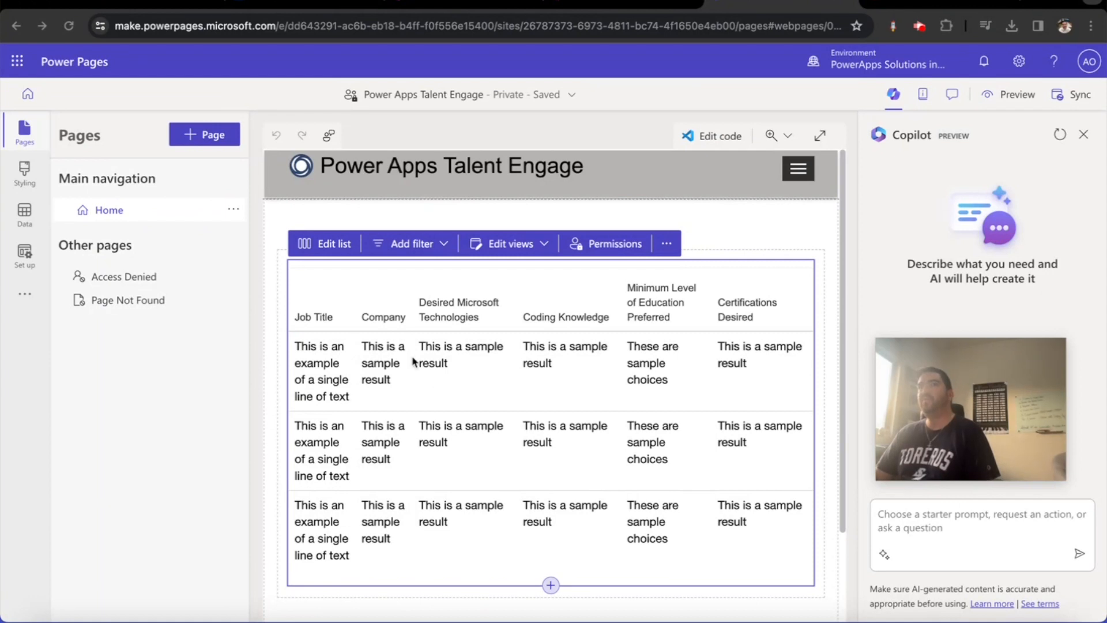
Open the site's Power Pages Management app and show its basic forms.
{"action": "left_click", "coordinate": [26, 295]}
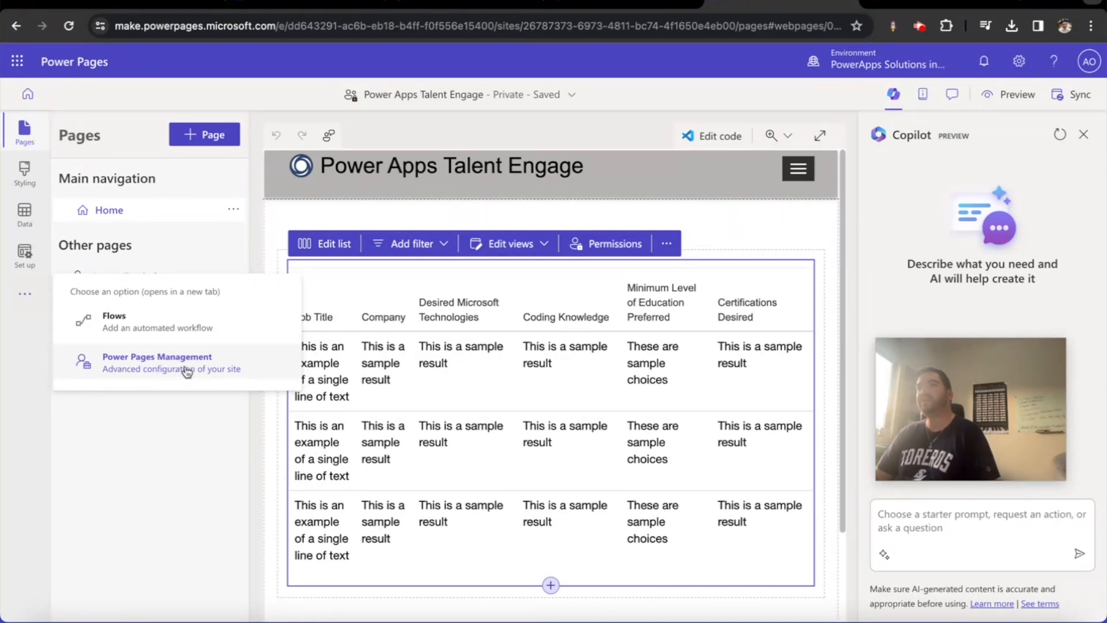
{"action": "left_click", "coordinate": [188, 370]}
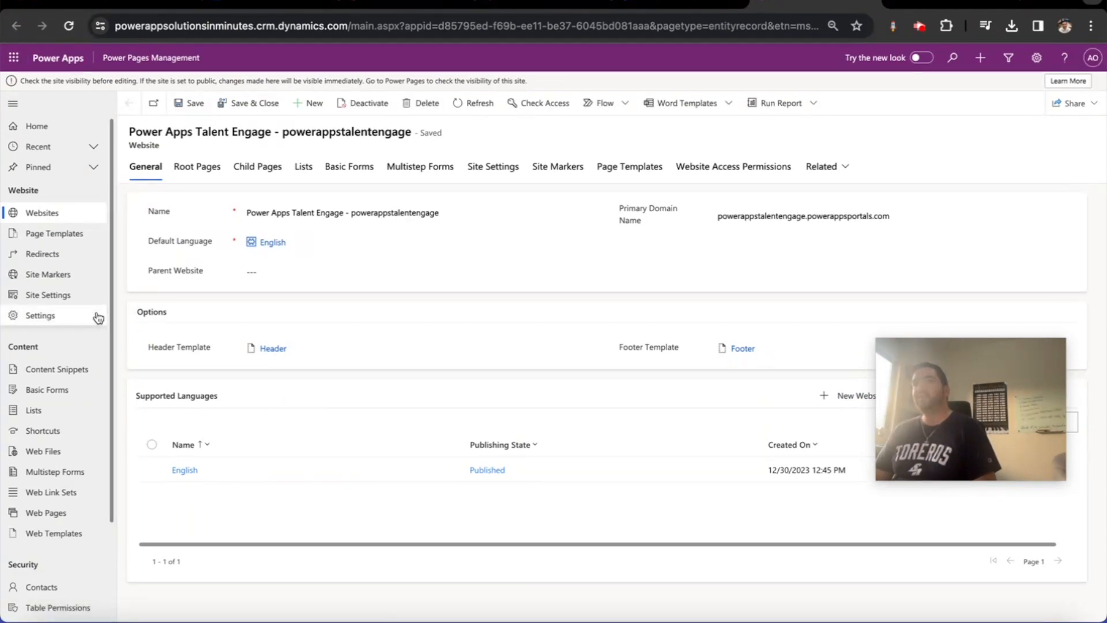
{"action": "left_click", "coordinate": [75, 391]}
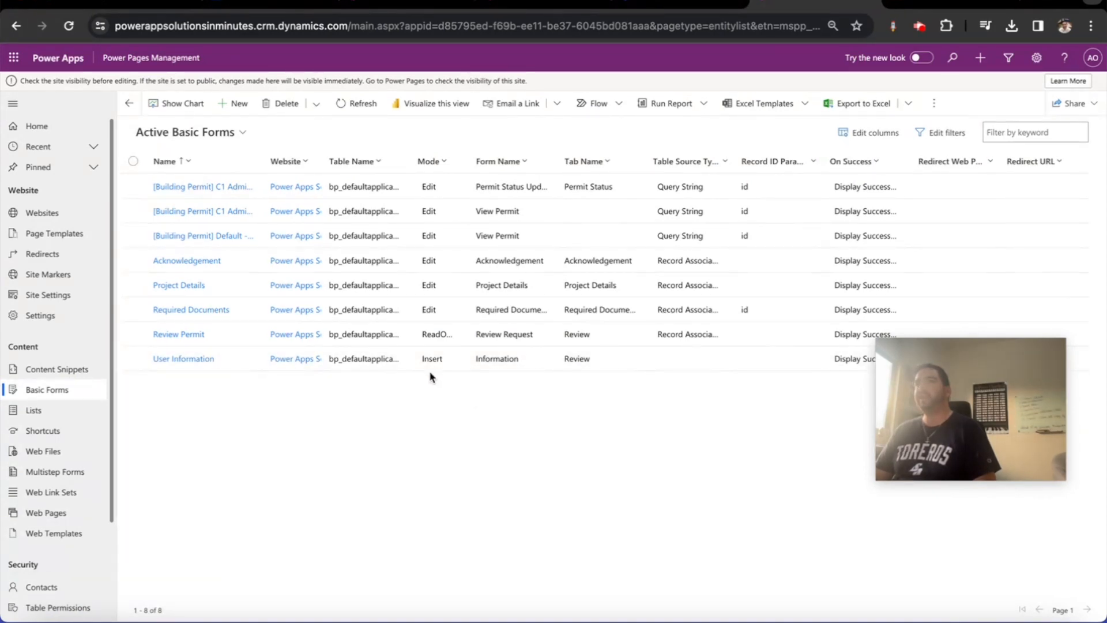
Create a new basic form named "Job Form - View Only".
{"action": "left_click", "coordinate": [242, 110]}
{"action": "left_click", "coordinate": [290, 204]}
{"action": "type", "text": "Job Form"}
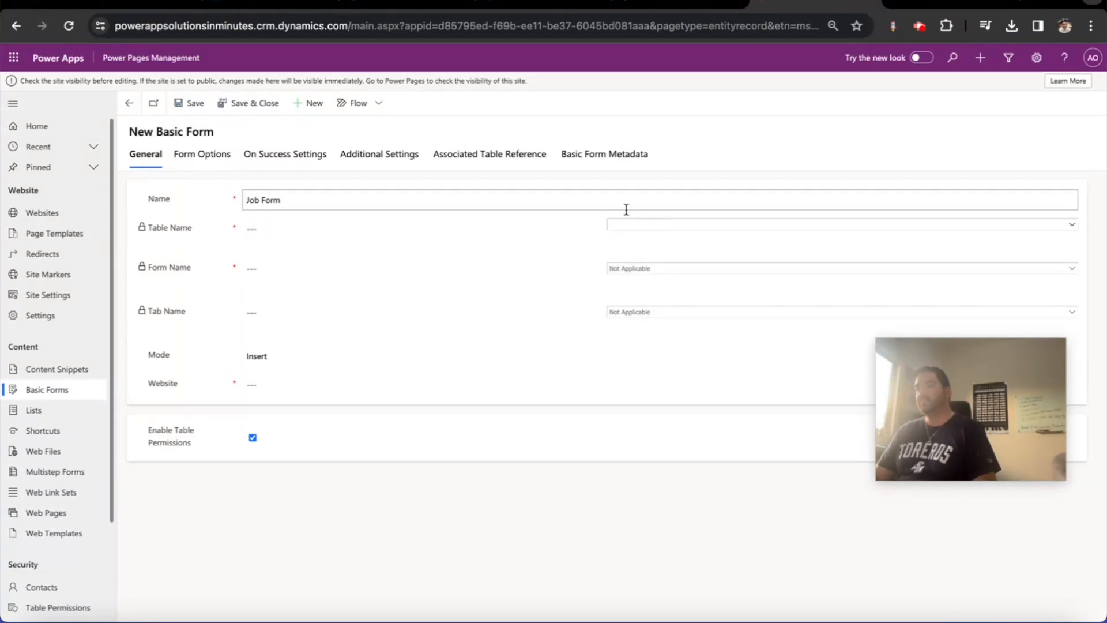
{"action": "type", "text": "- View Only"}
Set the basic form's table to Job (ayo_job) and its form name to Recruitment, leaving the tab name blank.
{"action": "left_click", "coordinate": [660, 227]}
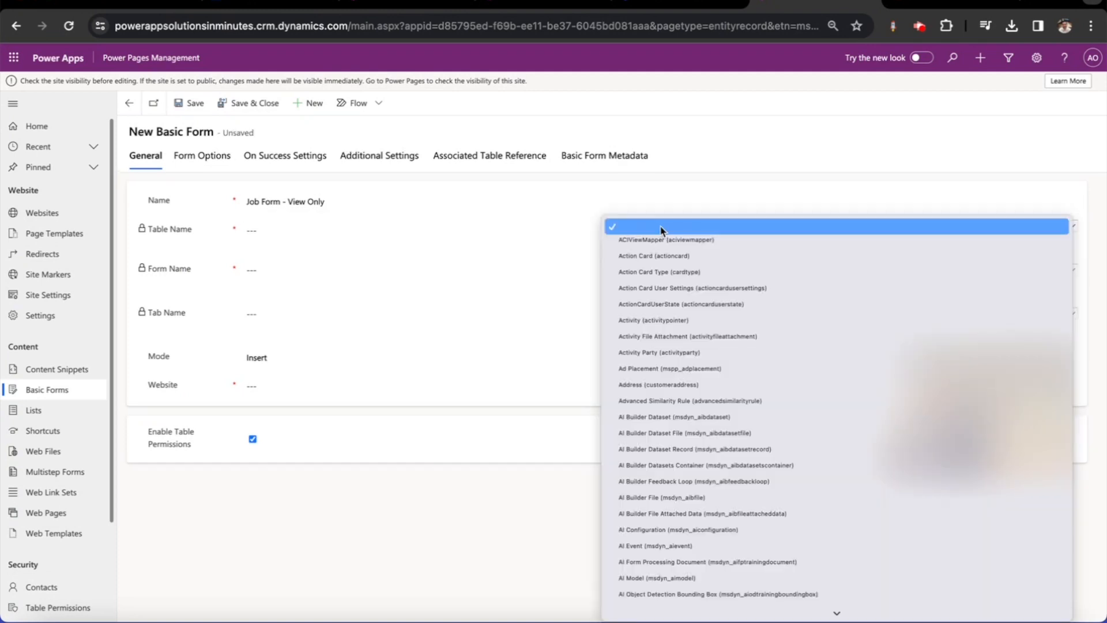
{"action": "scroll", "coordinate": [679, 439], "scroll_direction": "down", "scroll_amount": 3}
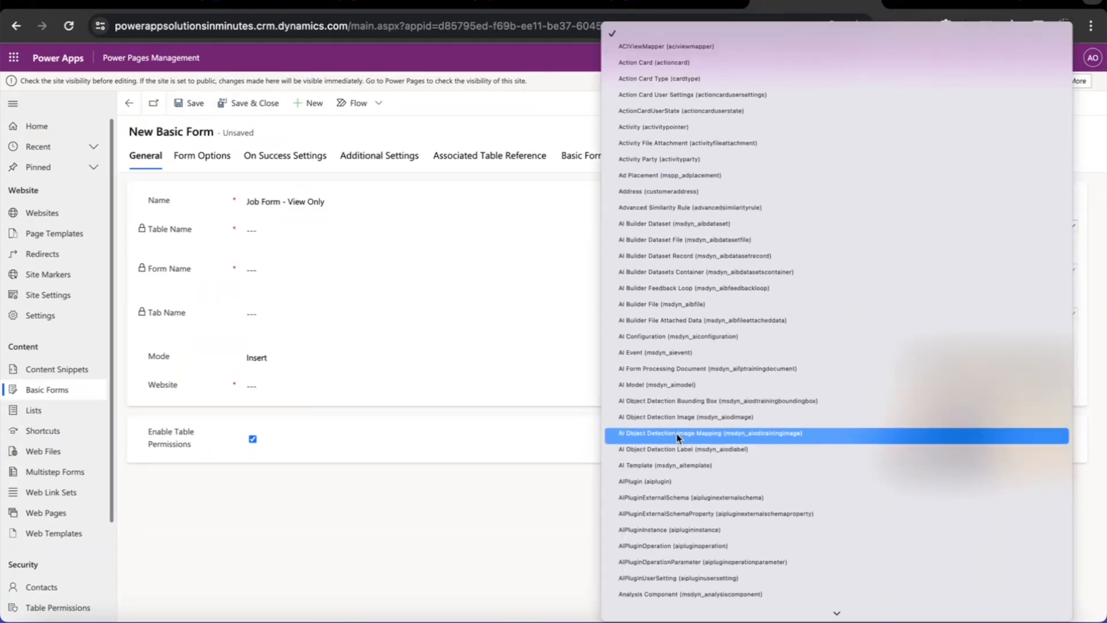
{"action": "scroll", "coordinate": [681, 438], "scroll_direction": "down", "scroll_amount": 5}
{"action": "key", "text": "j"}
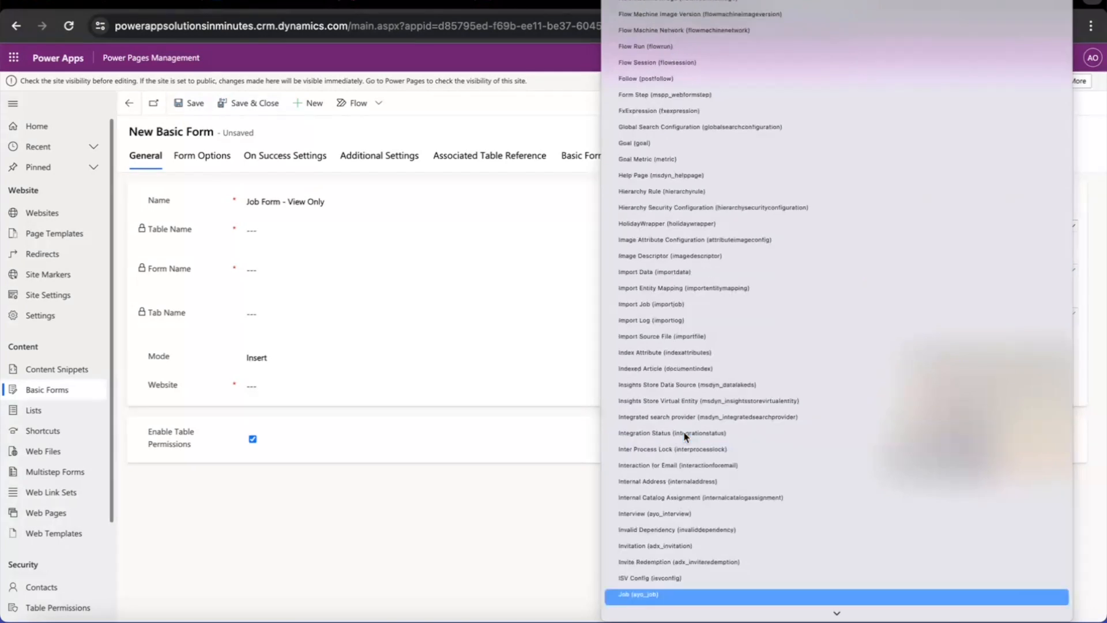
{"action": "left_click", "coordinate": [664, 596]}
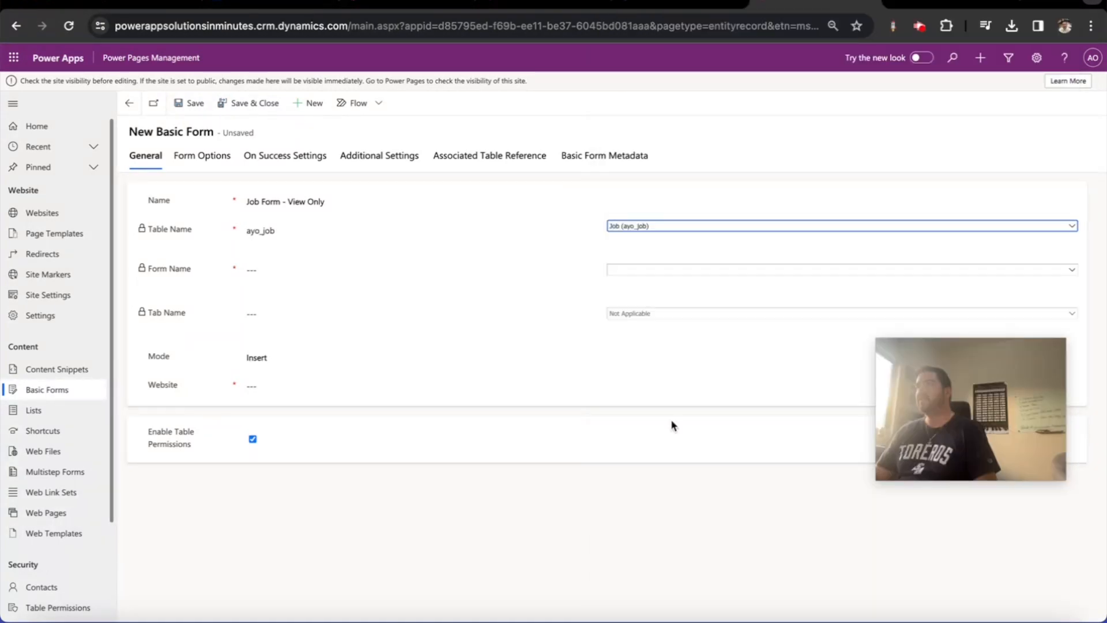
{"action": "left_click", "coordinate": [660, 271]}
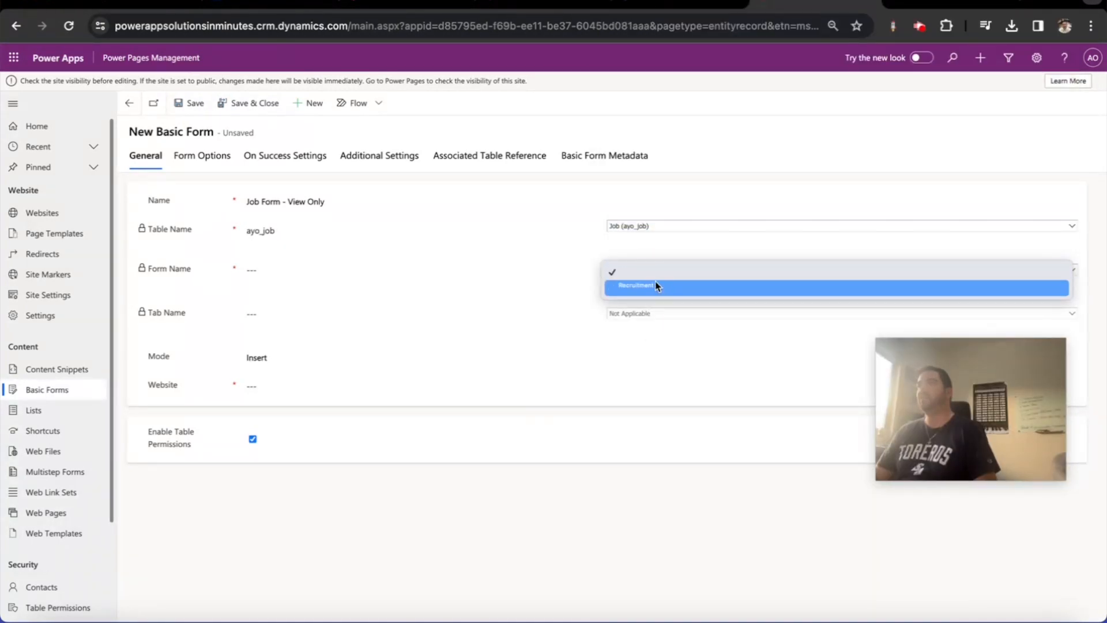
{"action": "left_click", "coordinate": [640, 285]}
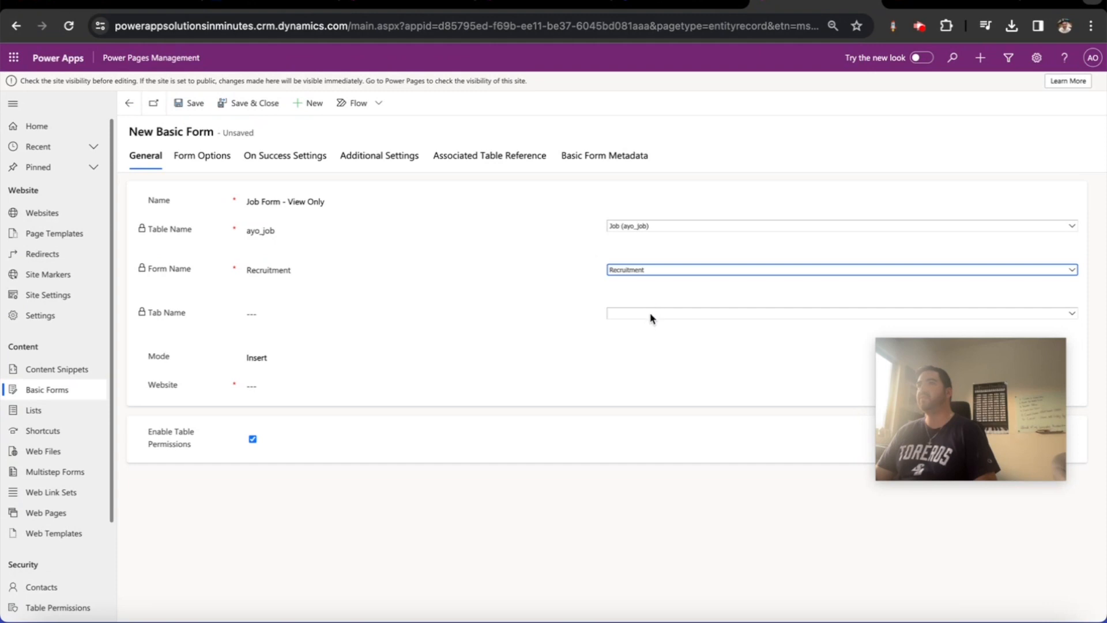
{"action": "left_click", "coordinate": [652, 319]}
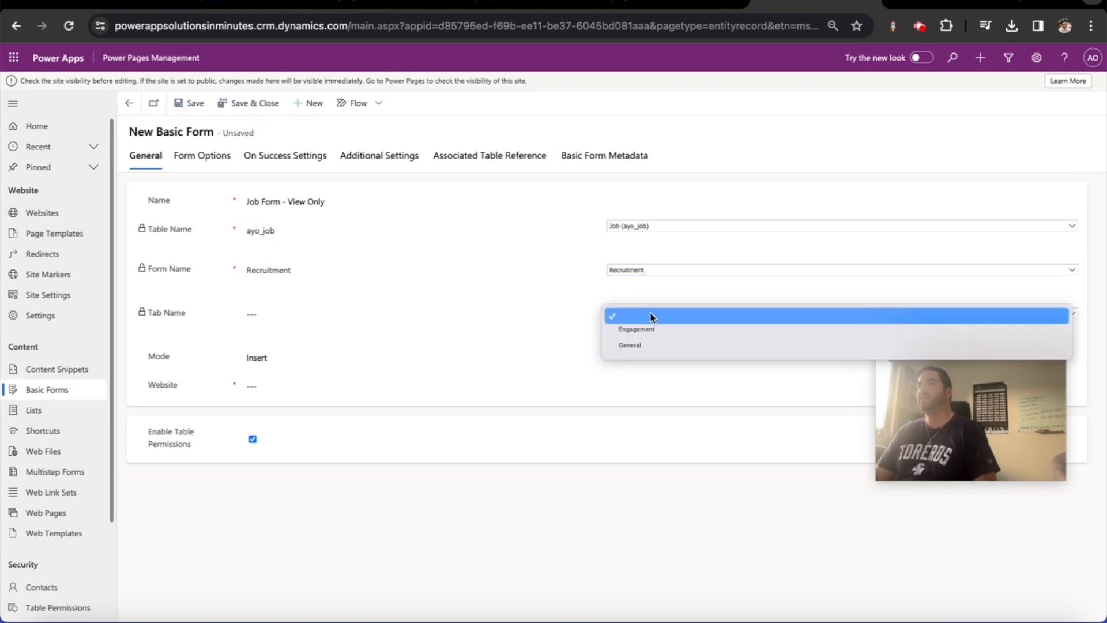
{"action": "left_click", "coordinate": [594, 332]}
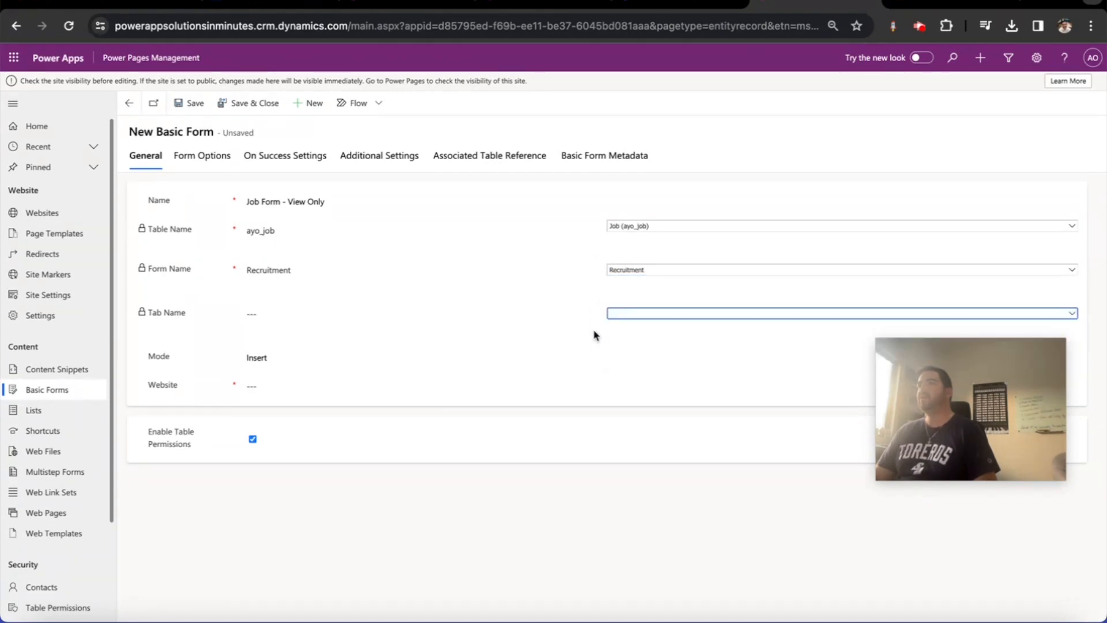
Set the form's mode to ReadOnly with a Query String record source that uses jobid as the record ID parameter name.
{"action": "left_click", "coordinate": [305, 360]}
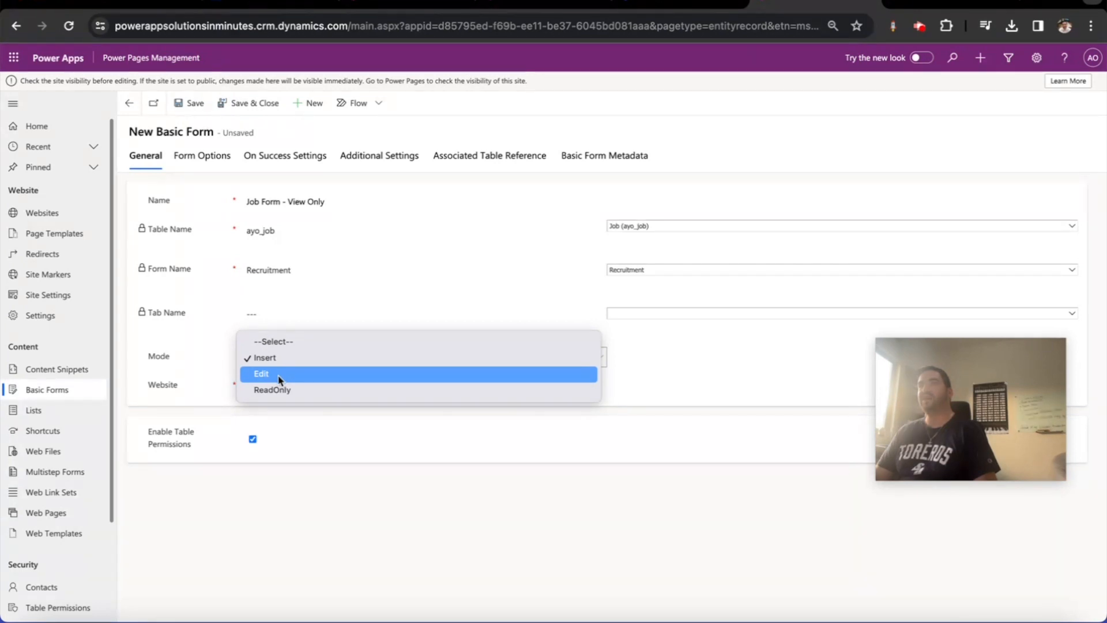
{"action": "left_click", "coordinate": [289, 390]}
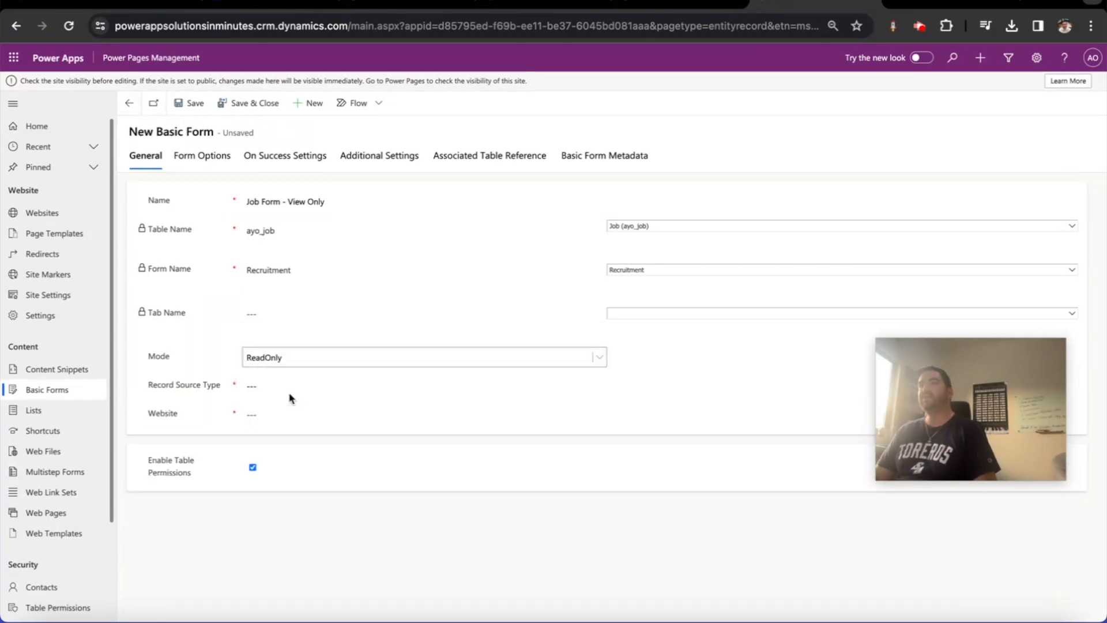
{"action": "left_click", "coordinate": [276, 389]}
{"action": "left_click", "coordinate": [278, 390]}
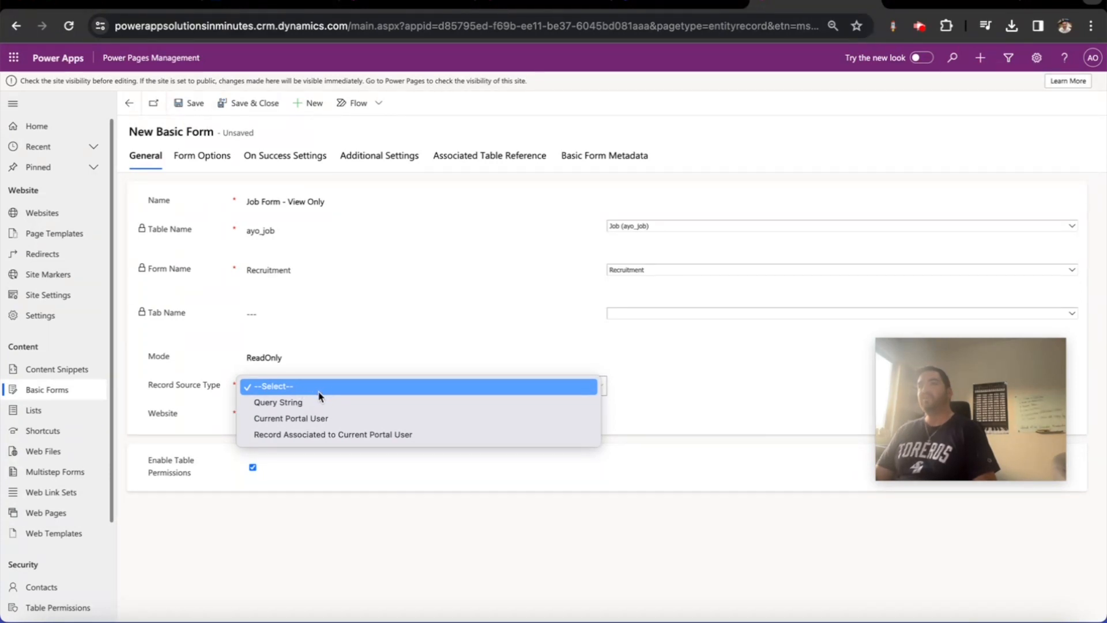
{"action": "left_click", "coordinate": [310, 403]}
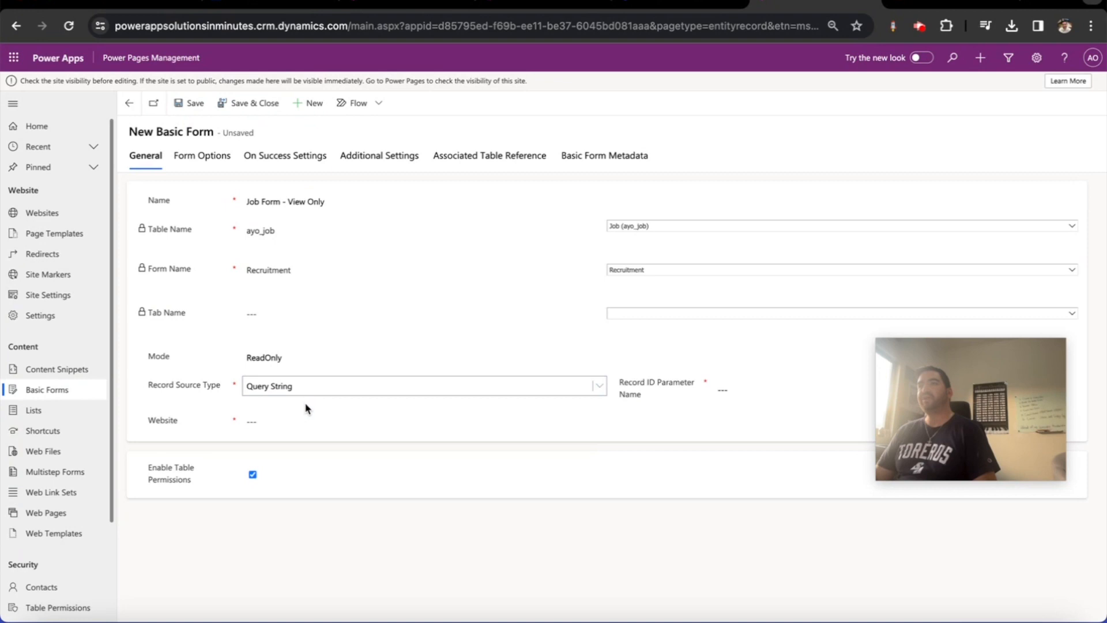
{"action": "left_click", "coordinate": [723, 390]}
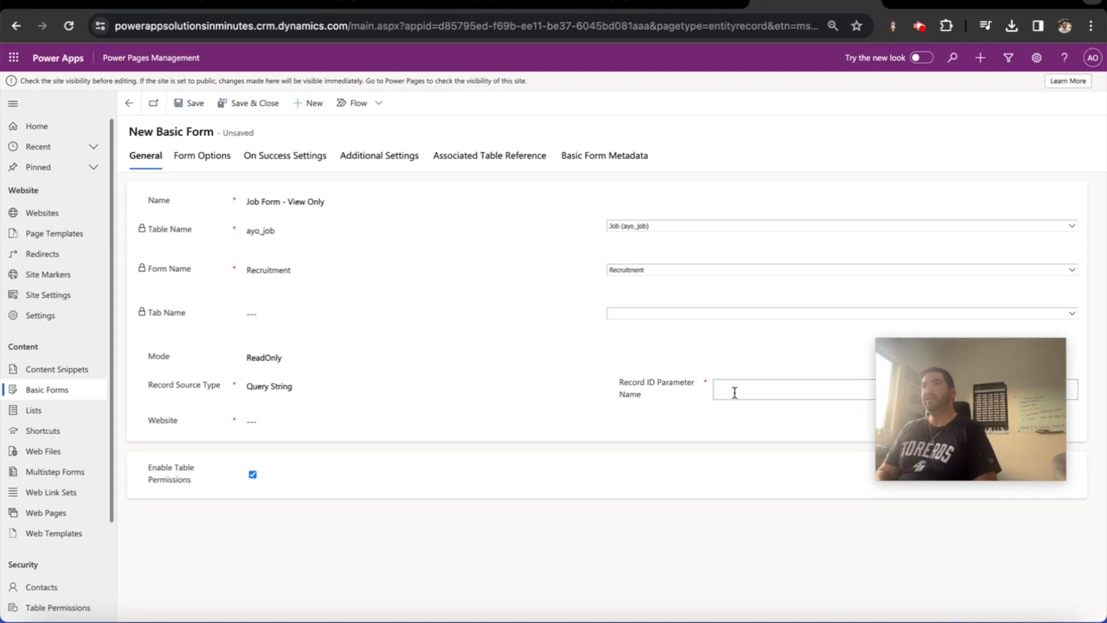
{"action": "type", "text": "jobid"}
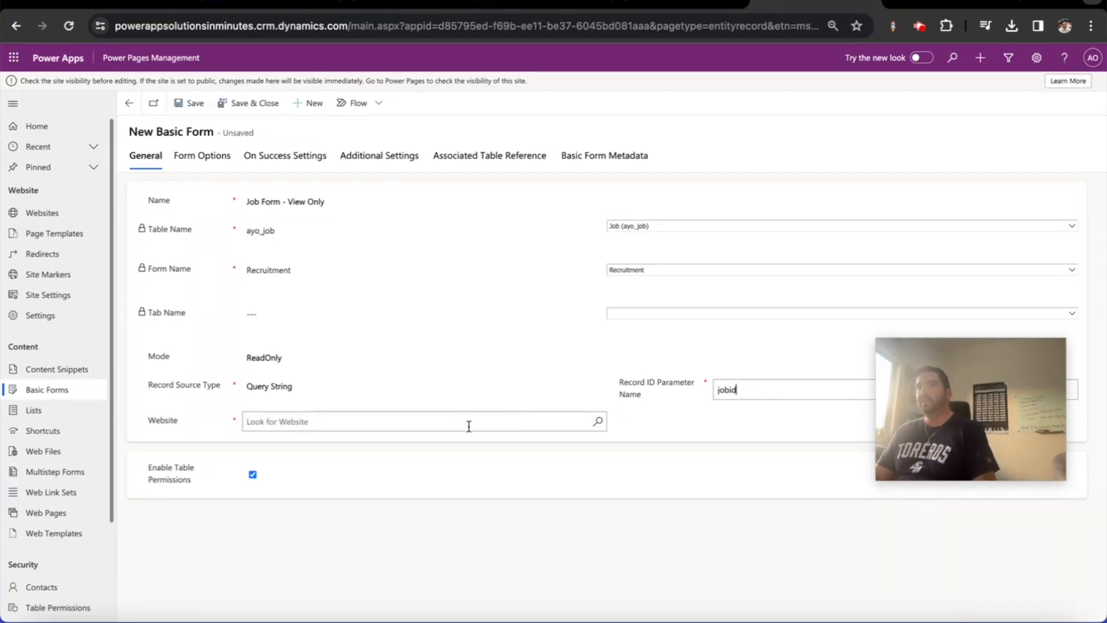
Assign the website Power Apps Talent Engage - powerappstalentengage to the form and save the record.
{"action": "left_click", "coordinate": [361, 413]}
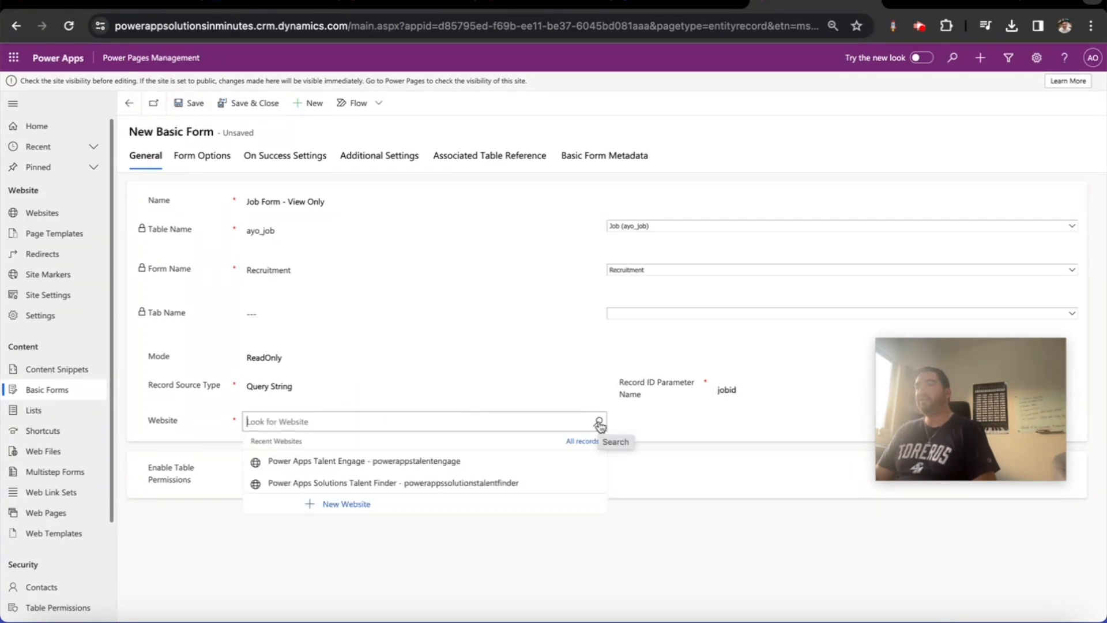
{"action": "left_click", "coordinate": [641, 426]}
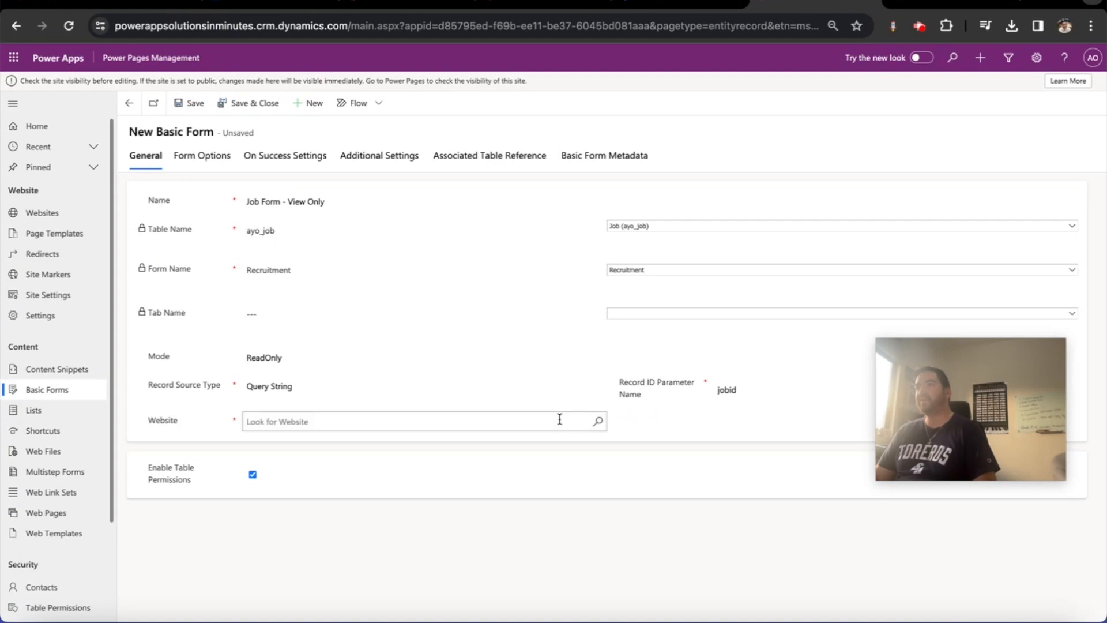
{"action": "left_click", "coordinate": [598, 423]}
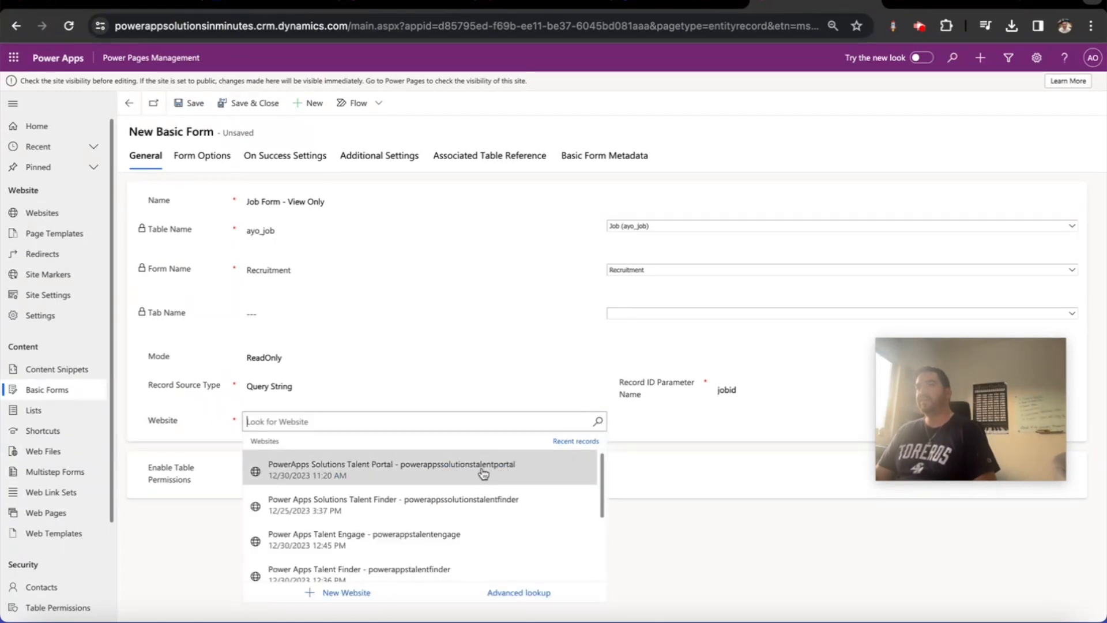
{"action": "left_click", "coordinate": [429, 545]}
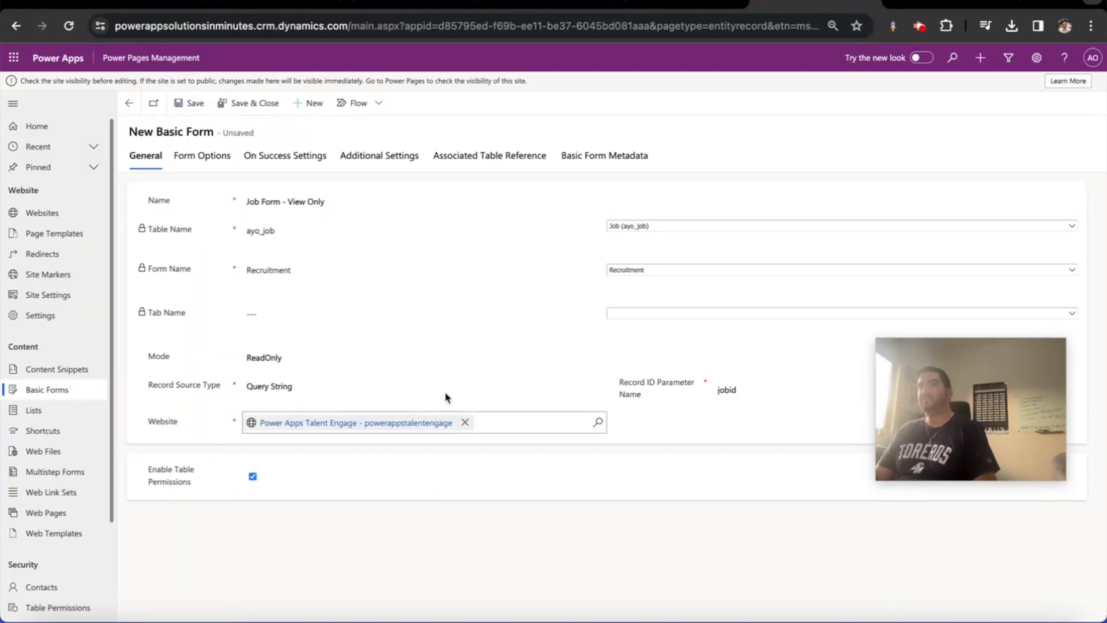
{"action": "left_click", "coordinate": [190, 104]}
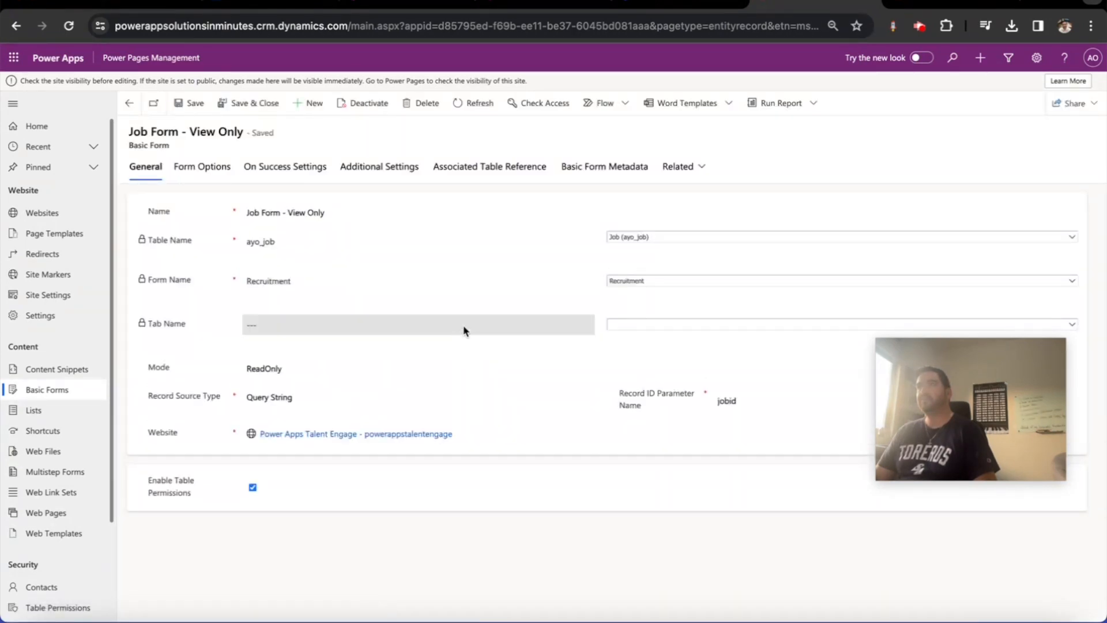
{"action": "left_click", "coordinate": [210, 176]}
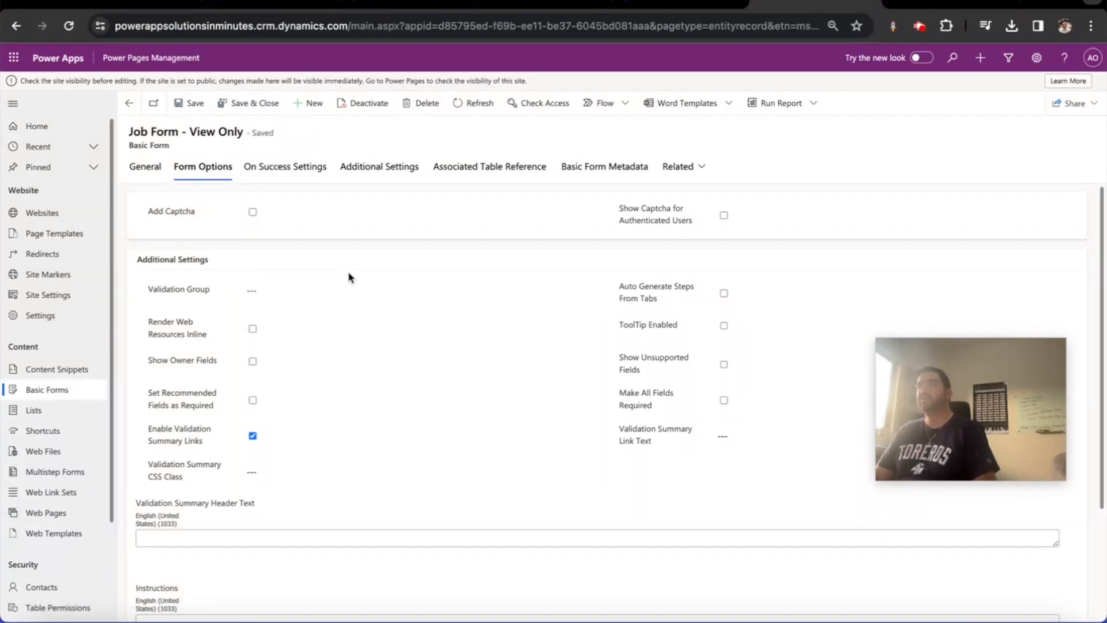
{"action": "left_click", "coordinate": [284, 173]}
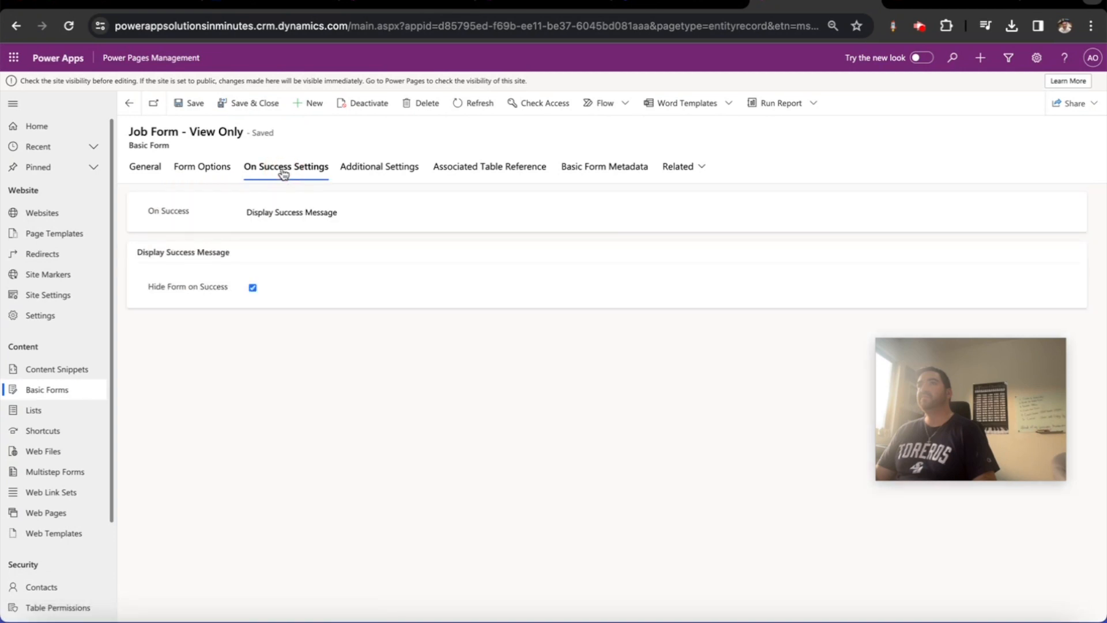
{"action": "left_click", "coordinate": [358, 171]}
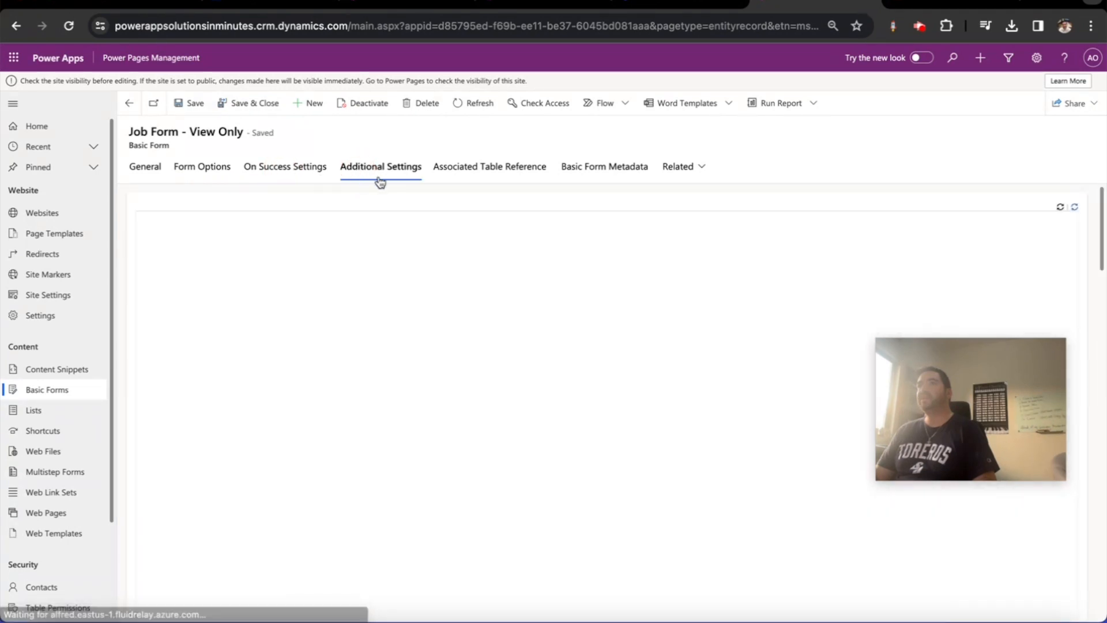
{"action": "left_click", "coordinate": [460, 174]}
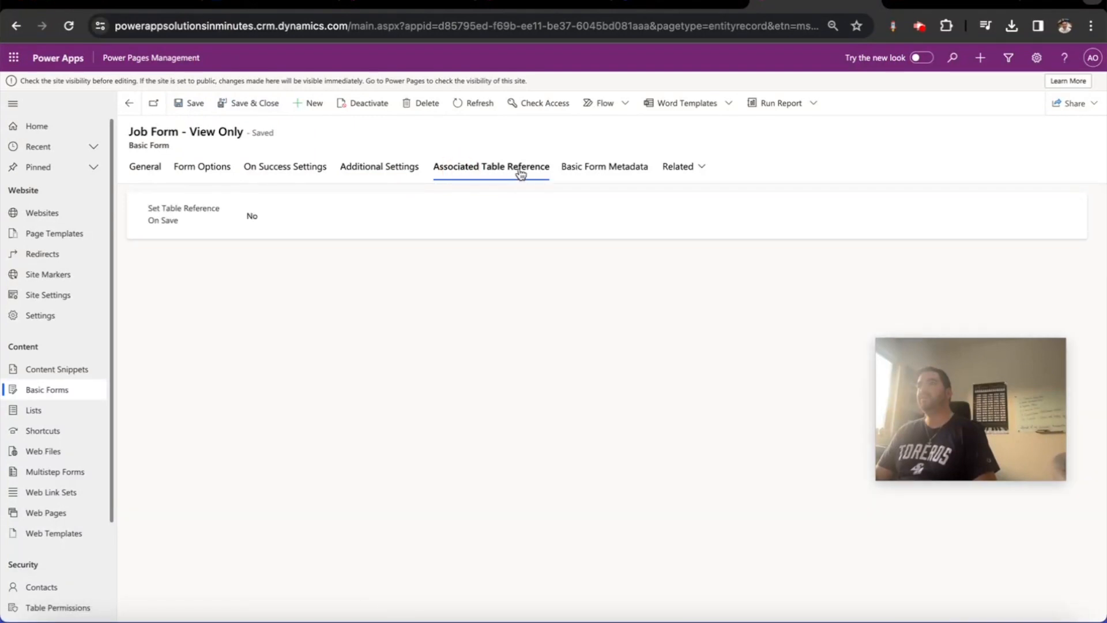
Add a Create Related Record action for the Application (ayo_application) table to the form's additional settings and save the form.
{"action": "left_click", "coordinate": [405, 173]}
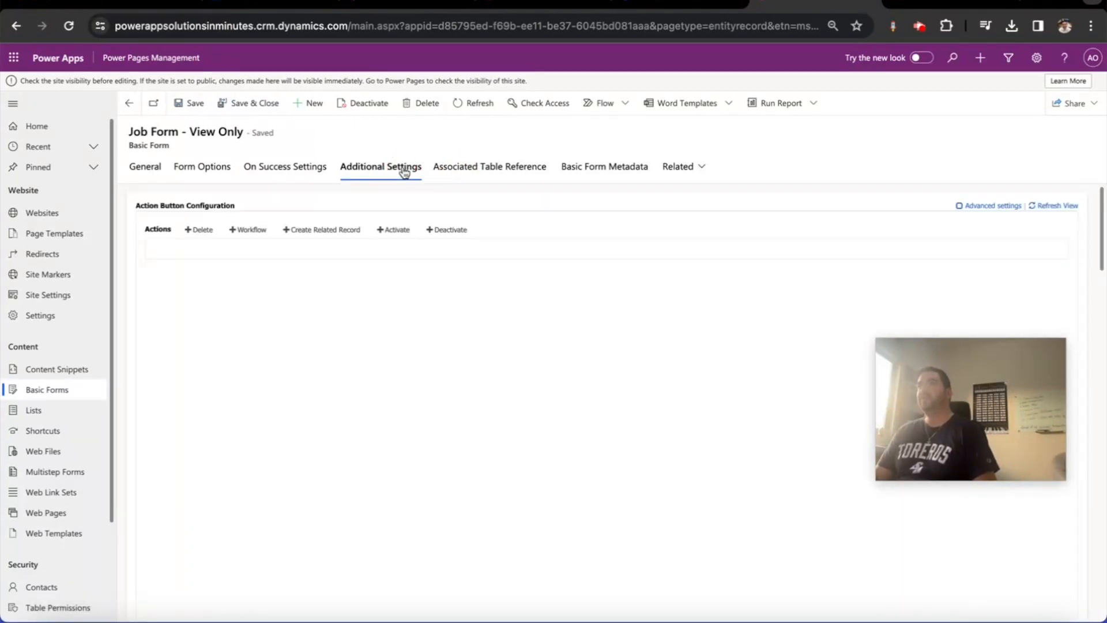
{"action": "left_click", "coordinate": [298, 231]}
{"action": "left_click", "coordinate": [336, 271]}
{"action": "type", "text": "appli"}
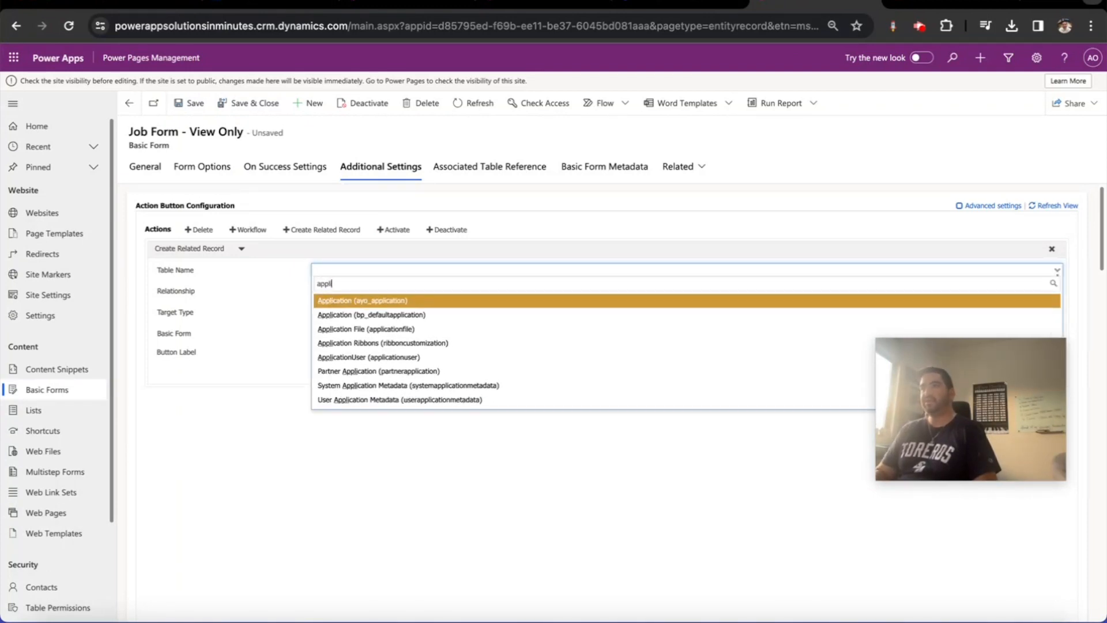
{"action": "left_click", "coordinate": [388, 301]}
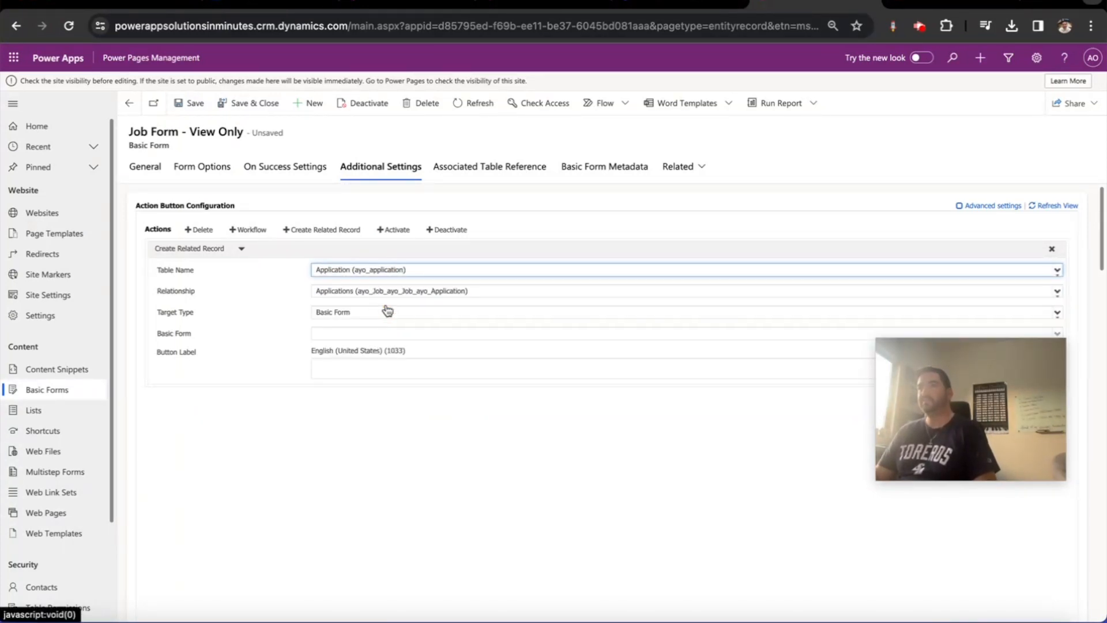
{"action": "left_click", "coordinate": [357, 335]}
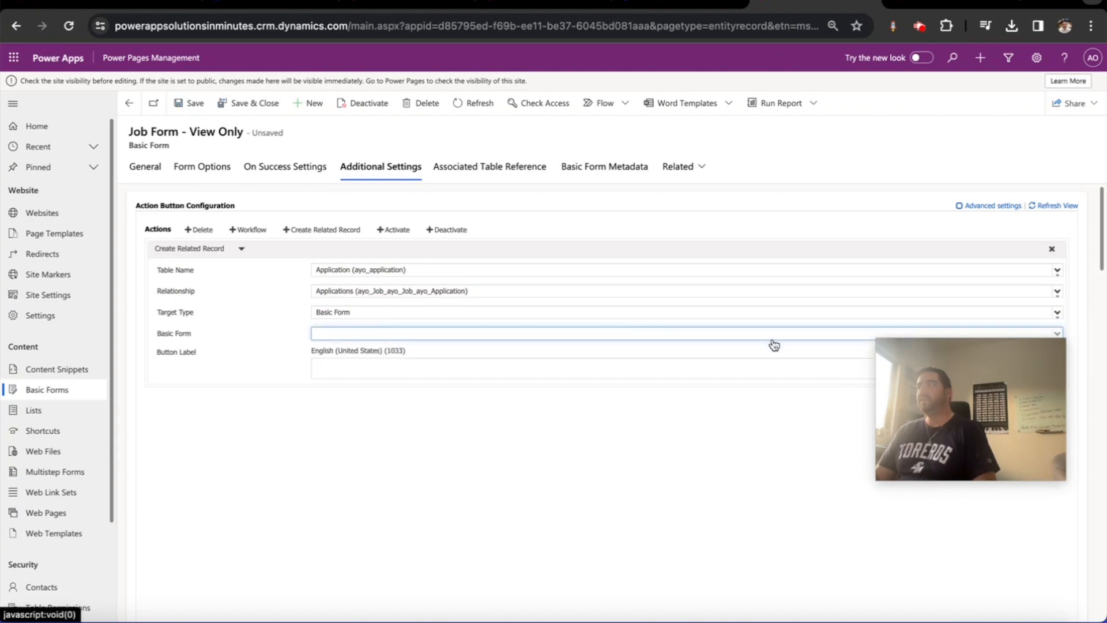
{"action": "left_click", "coordinate": [613, 413]}
{"action": "left_click_drag", "start_coordinate": [992, 351], "coordinate": [974, 439]}
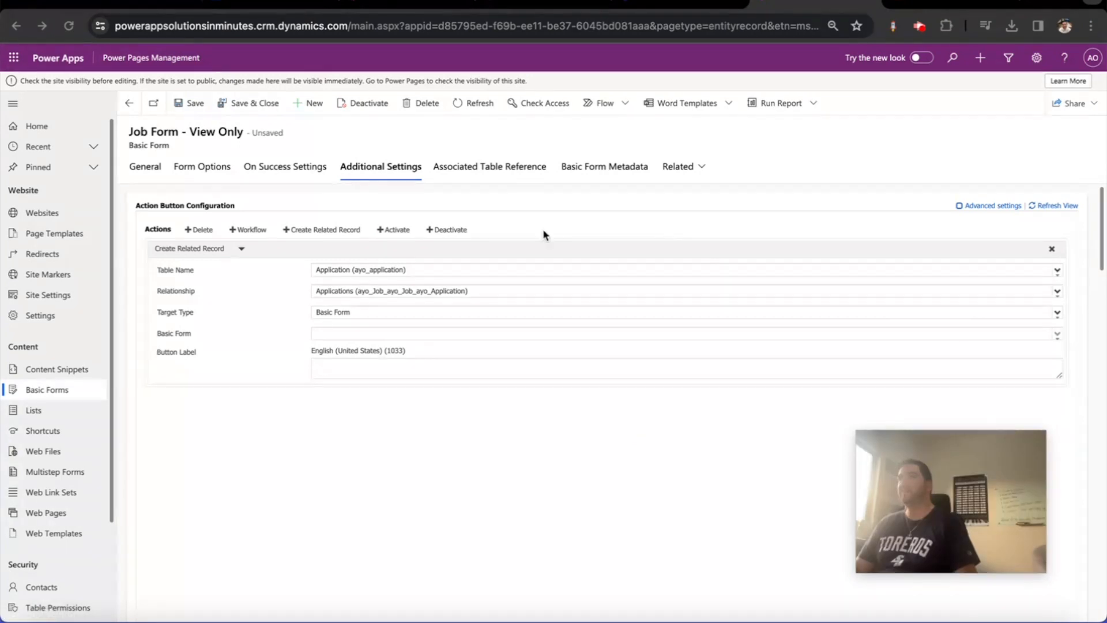
{"action": "left_click", "coordinate": [195, 106]}
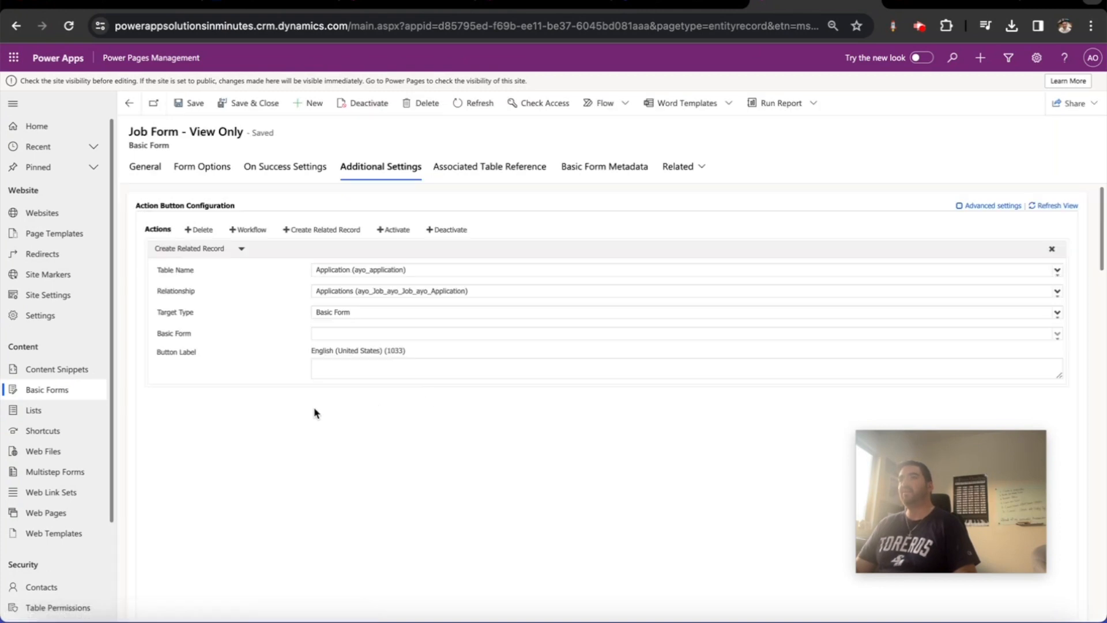
Create a new basic form named Application and set its table to Application (ayo_application).
{"action": "left_click", "coordinate": [66, 399]}
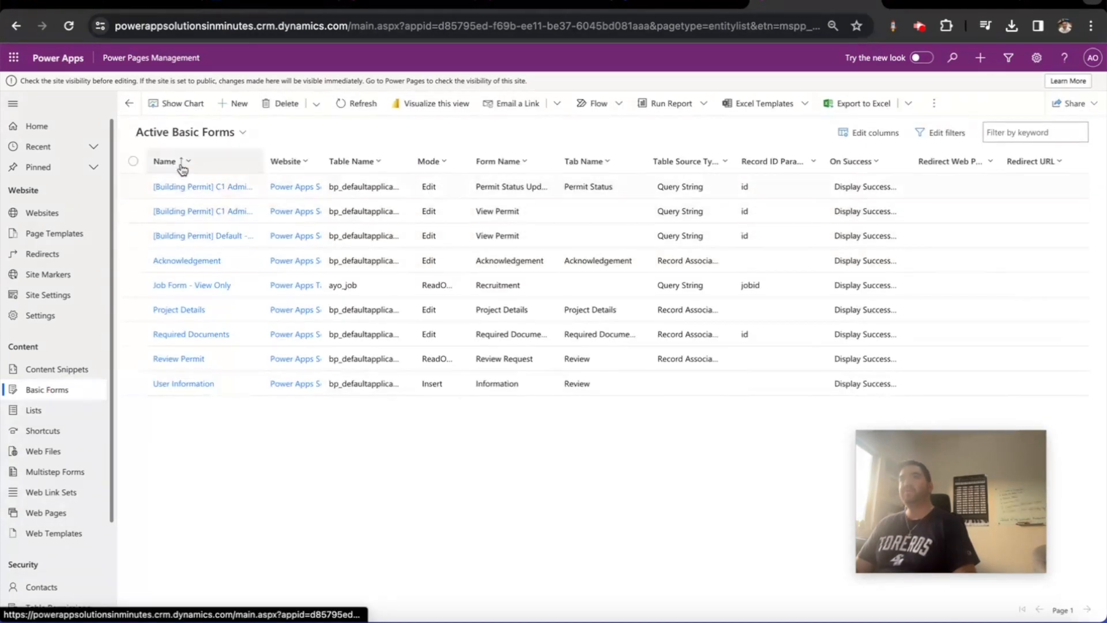
{"action": "left_click", "coordinate": [232, 104]}
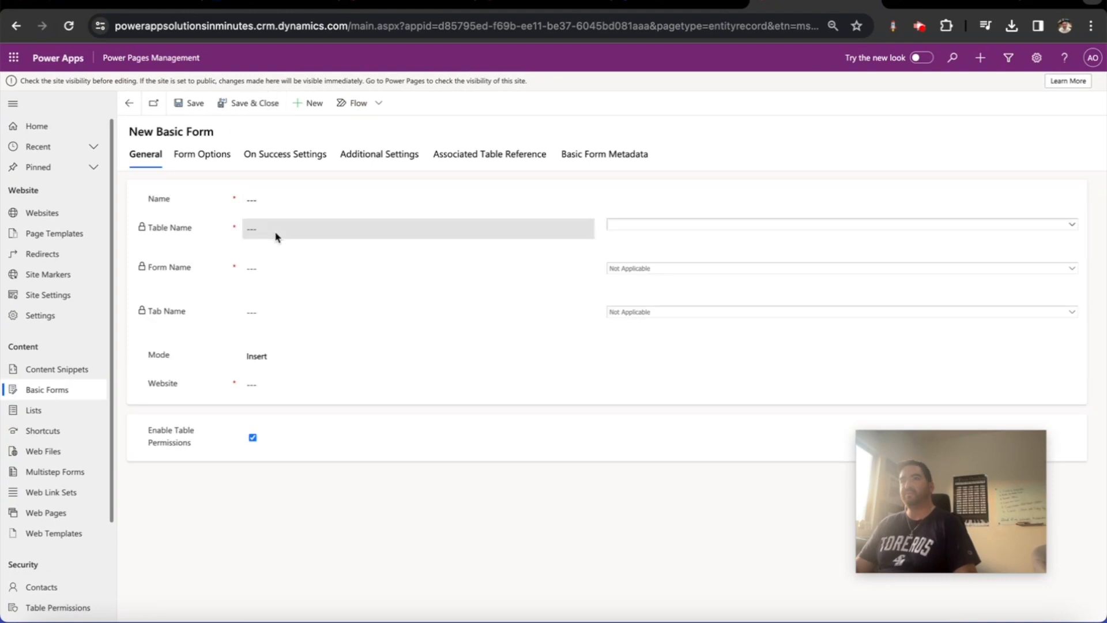
{"action": "left_click", "coordinate": [267, 201]}
{"action": "type", "text": "Application"}
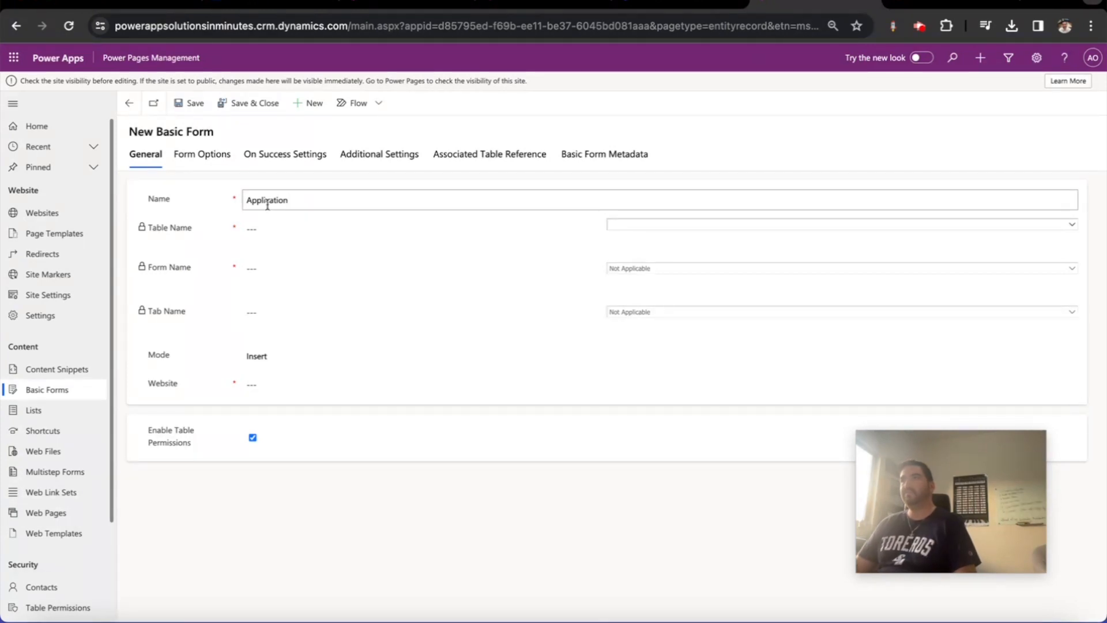
{"action": "left_click", "coordinate": [636, 228]}
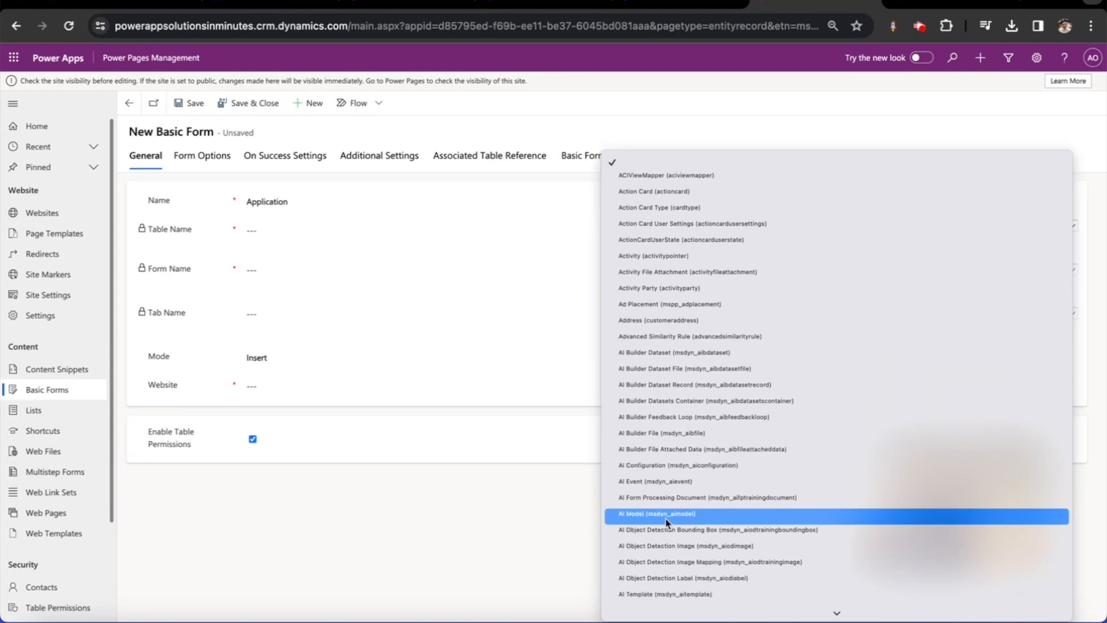
{"action": "scroll", "coordinate": [668, 519], "scroll_direction": "down", "scroll_amount": 5}
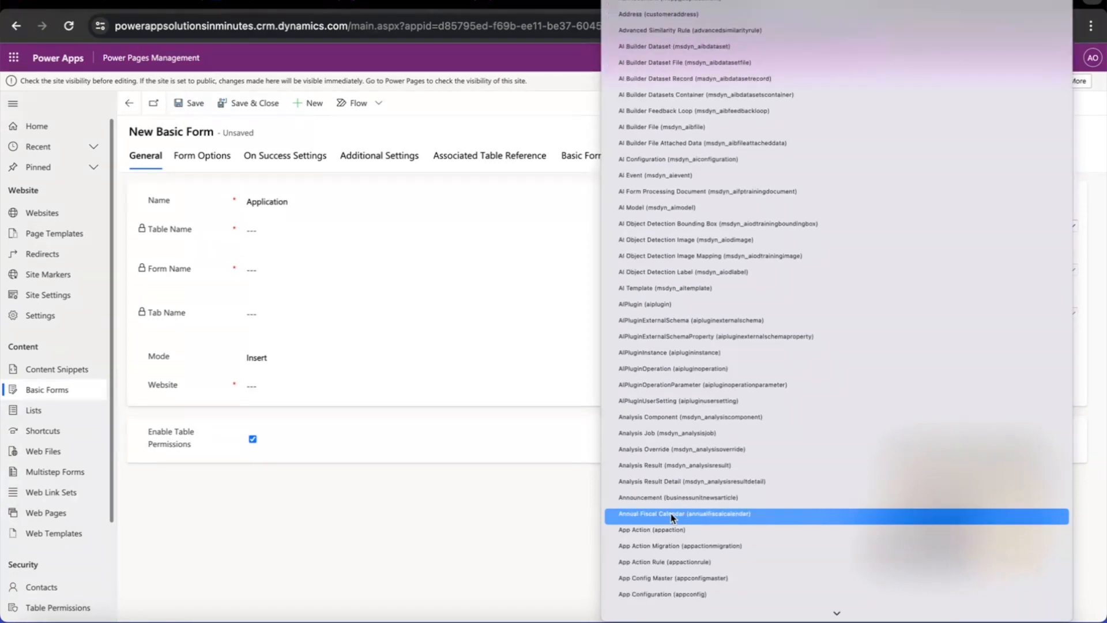
{"action": "scroll", "coordinate": [672, 518], "scroll_direction": "down", "scroll_amount": 2}
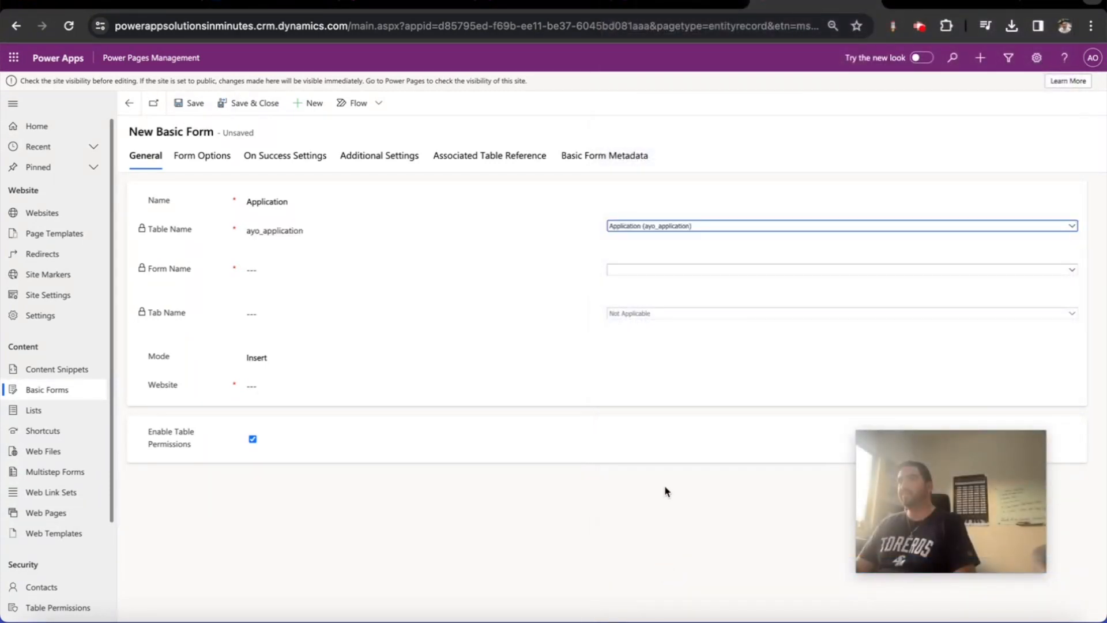
Set the basic form's form name to Application, leaving the tab name blank and the mode on Insert.
{"action": "left_click", "coordinate": [660, 270]}
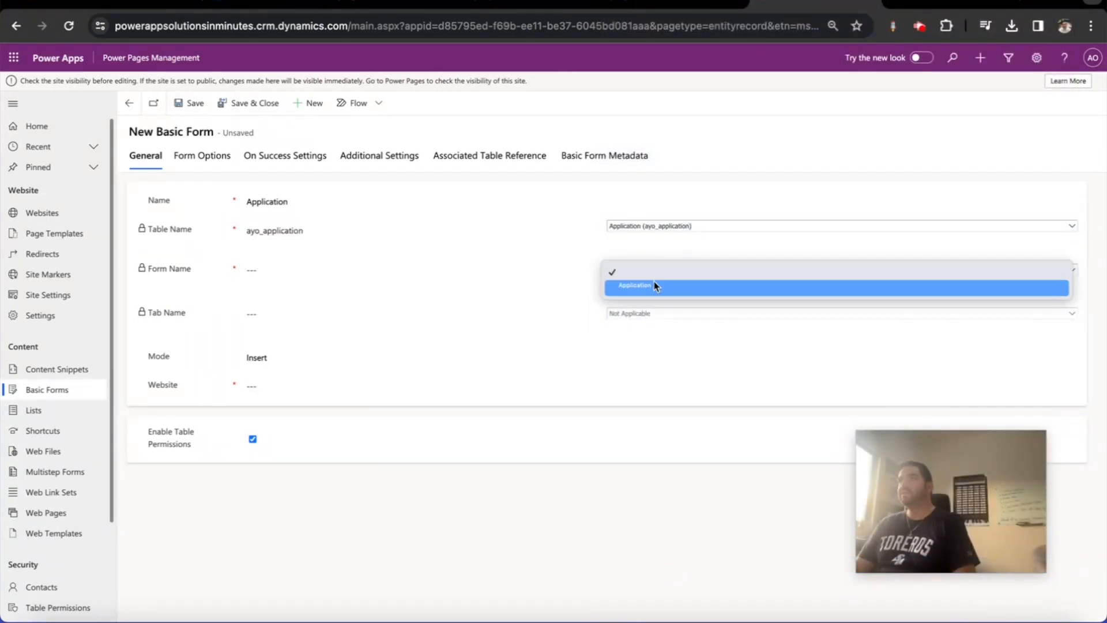
{"action": "left_click", "coordinate": [656, 286]}
{"action": "left_click", "coordinate": [647, 312]}
{"action": "left_click", "coordinate": [648, 314]}
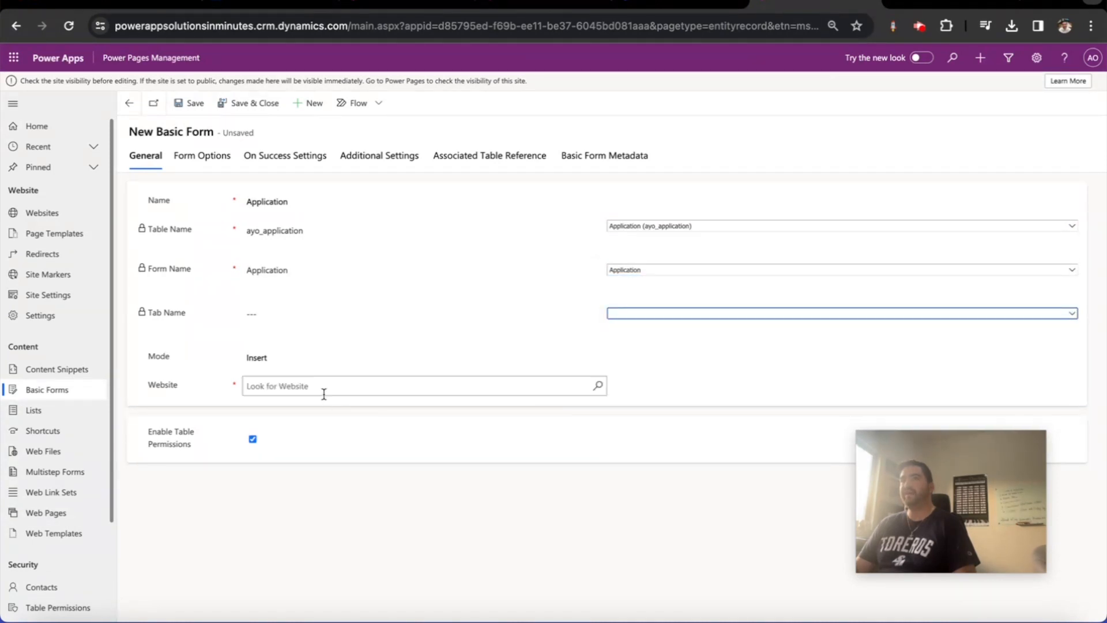
{"action": "left_click", "coordinate": [287, 360]}
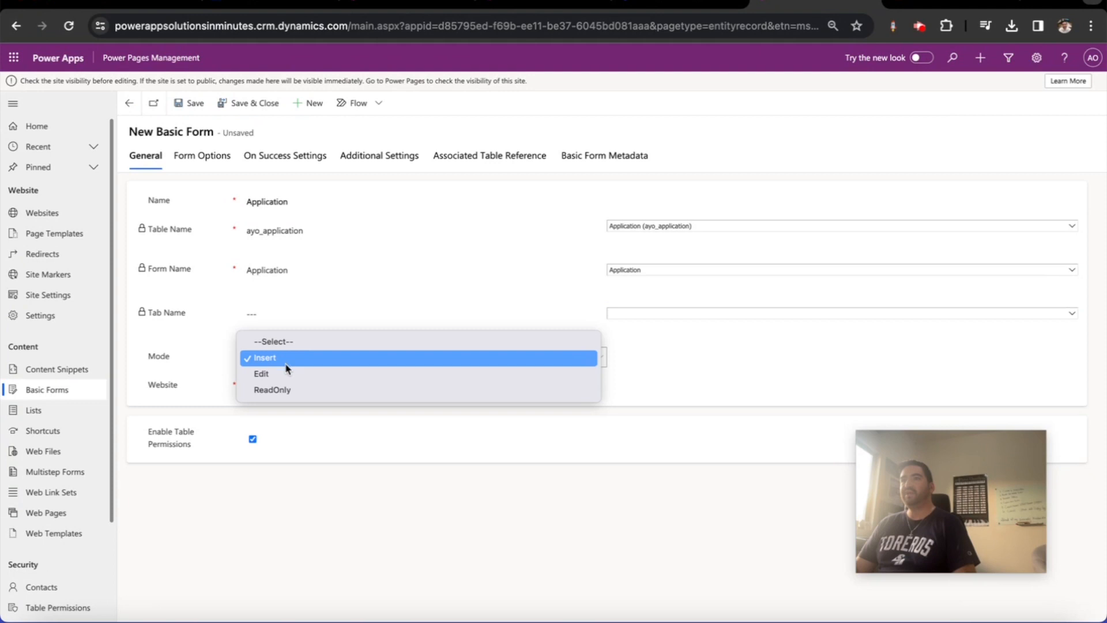
{"action": "left_click", "coordinate": [309, 445]}
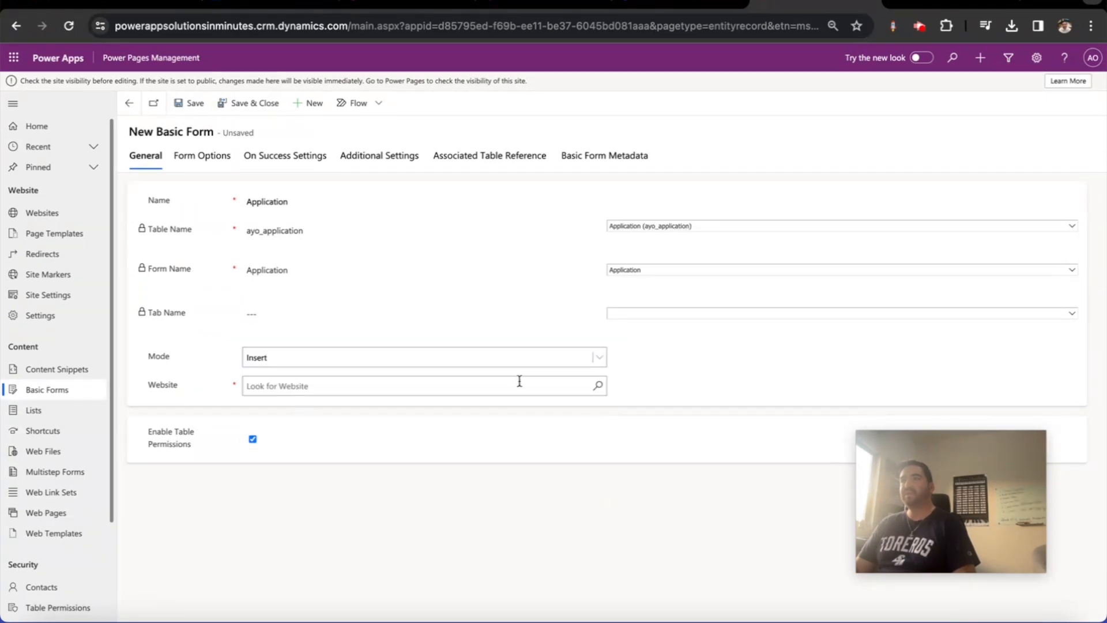
Assign the website Power Apps Talent Engage - powerappstalentengage to the Application form and save the record.
{"action": "left_click", "coordinate": [596, 386]}
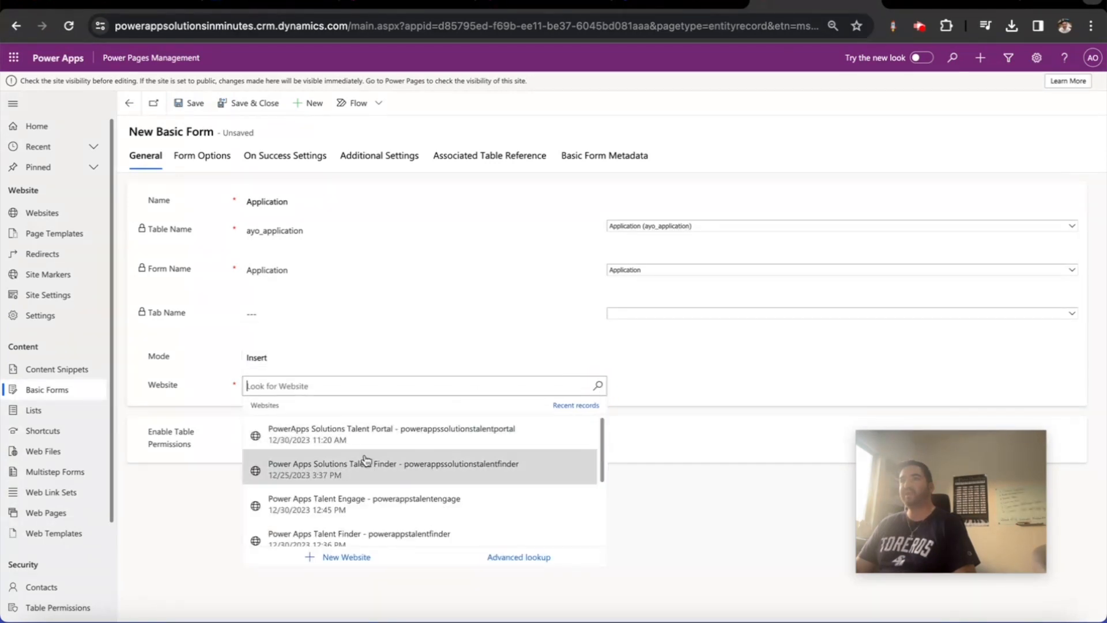
{"action": "left_click", "coordinate": [343, 505]}
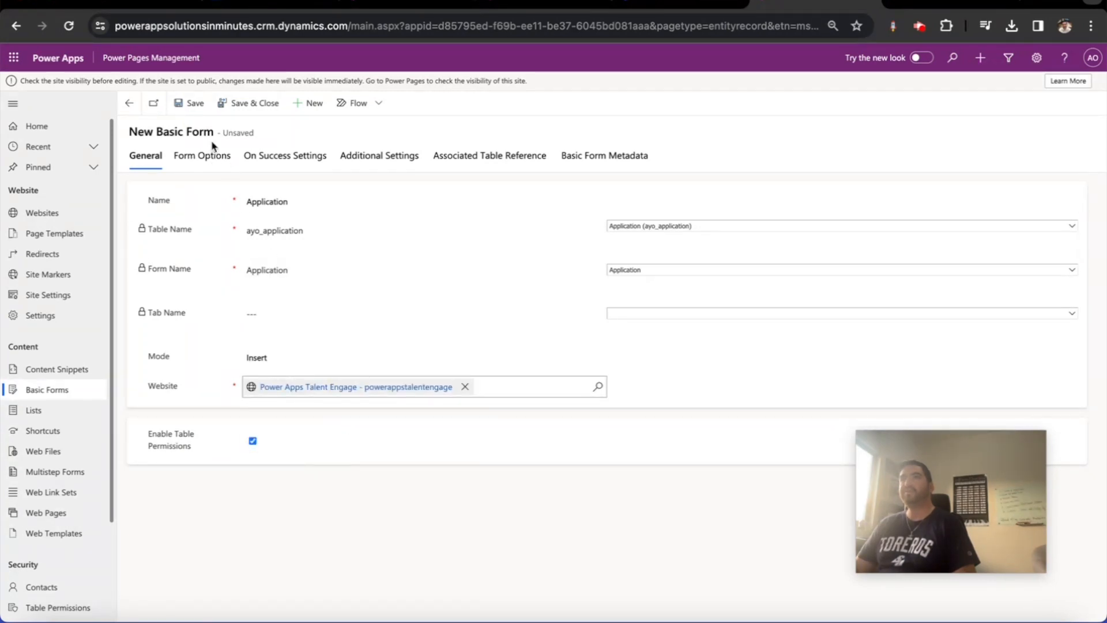
{"action": "left_click", "coordinate": [195, 104]}
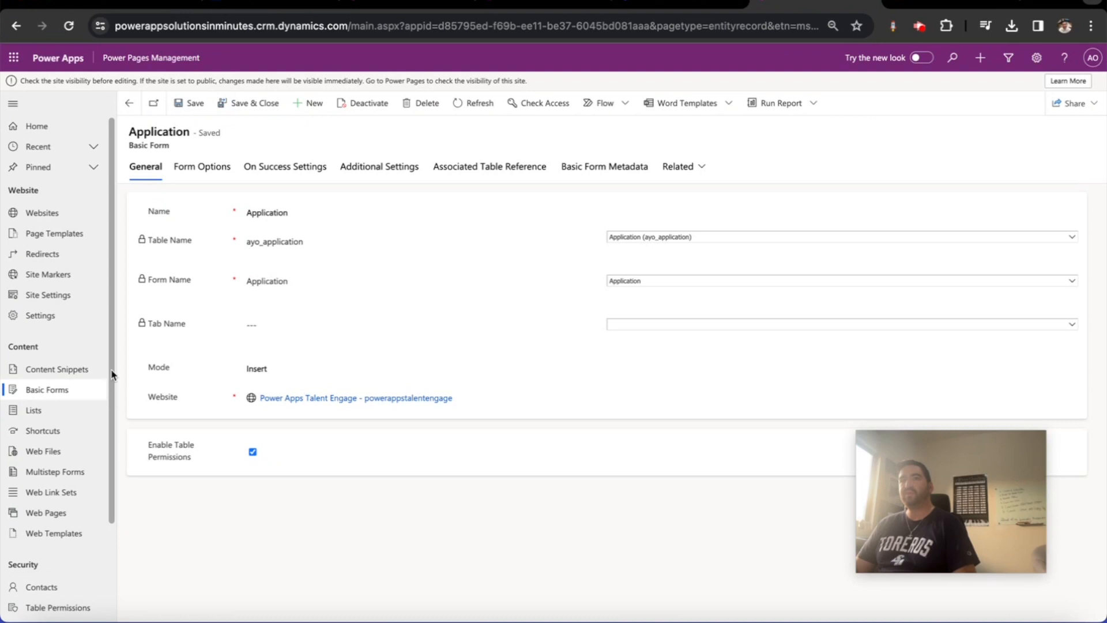
Reopen the basic form Job Form - View Only, set its Create Related Record action's basic form to Application, and save.
{"action": "left_click", "coordinate": [63, 389]}
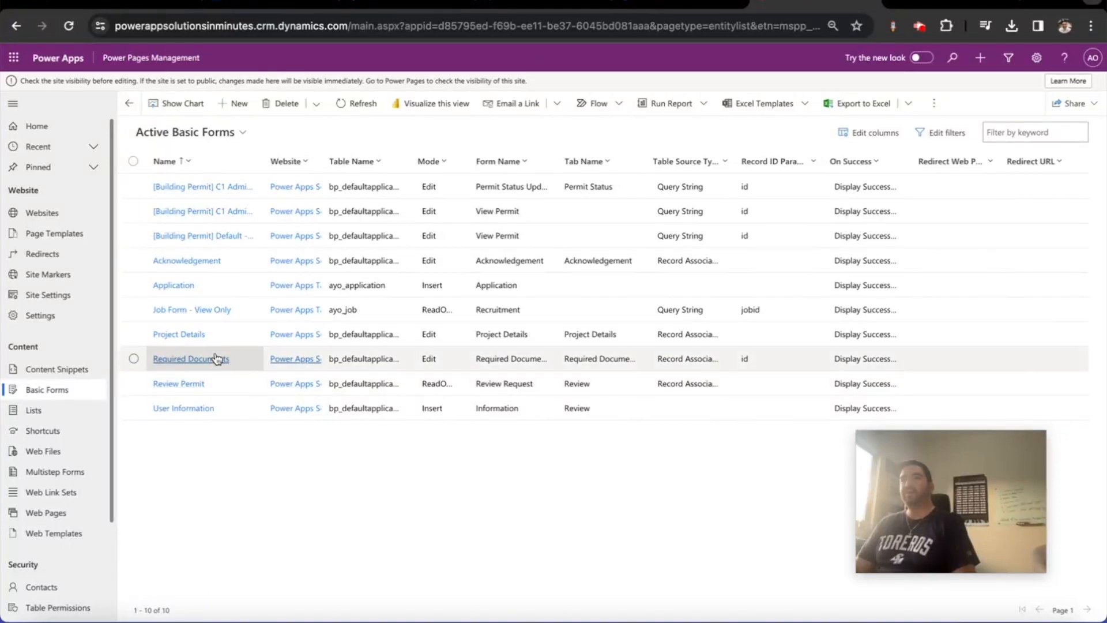
{"action": "left_click", "coordinate": [222, 311]}
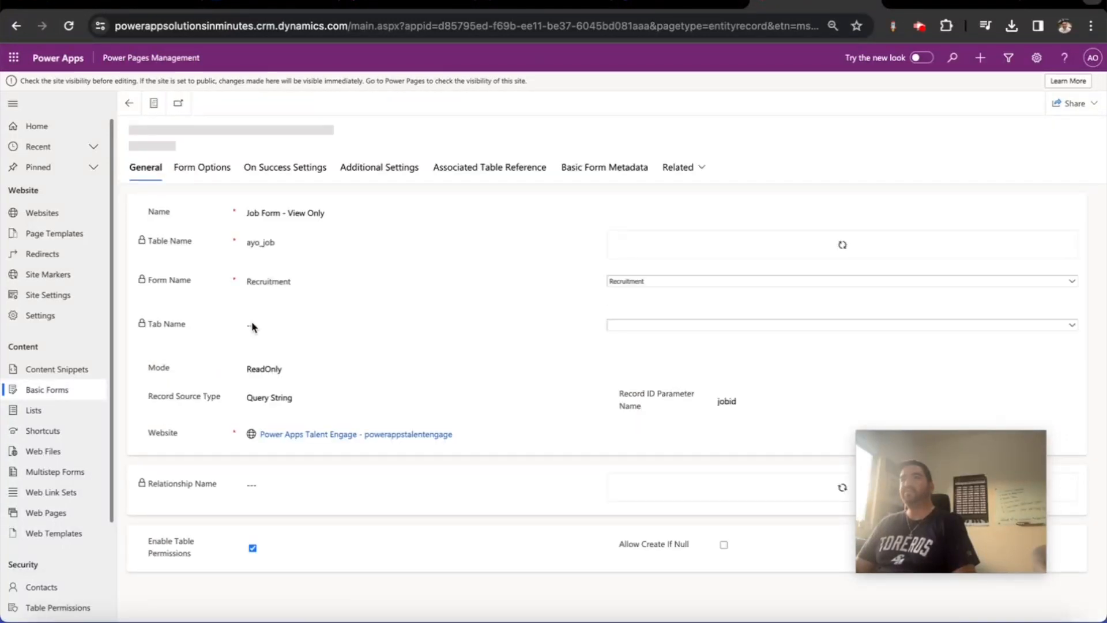
{"action": "left_click", "coordinate": [449, 173]}
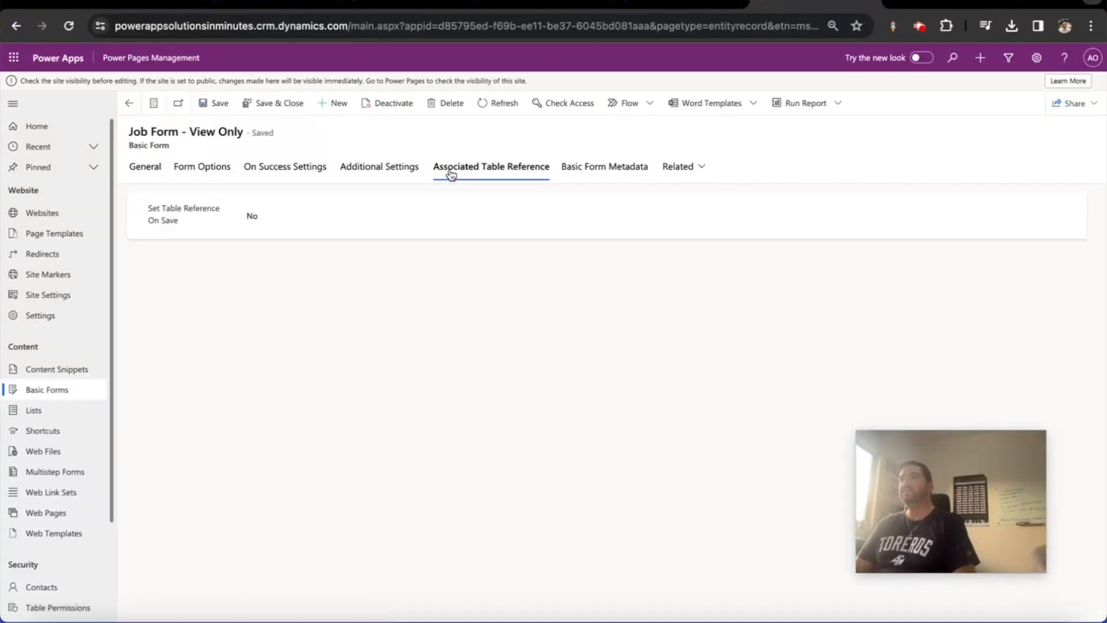
{"action": "left_click", "coordinate": [393, 171]}
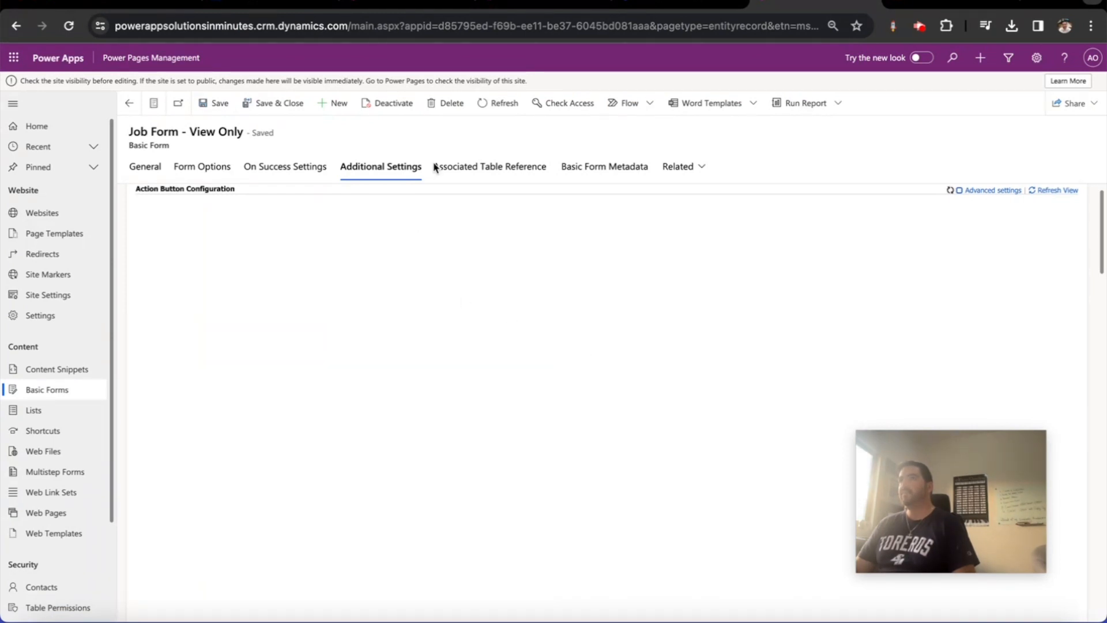
{"action": "left_click", "coordinate": [511, 103]}
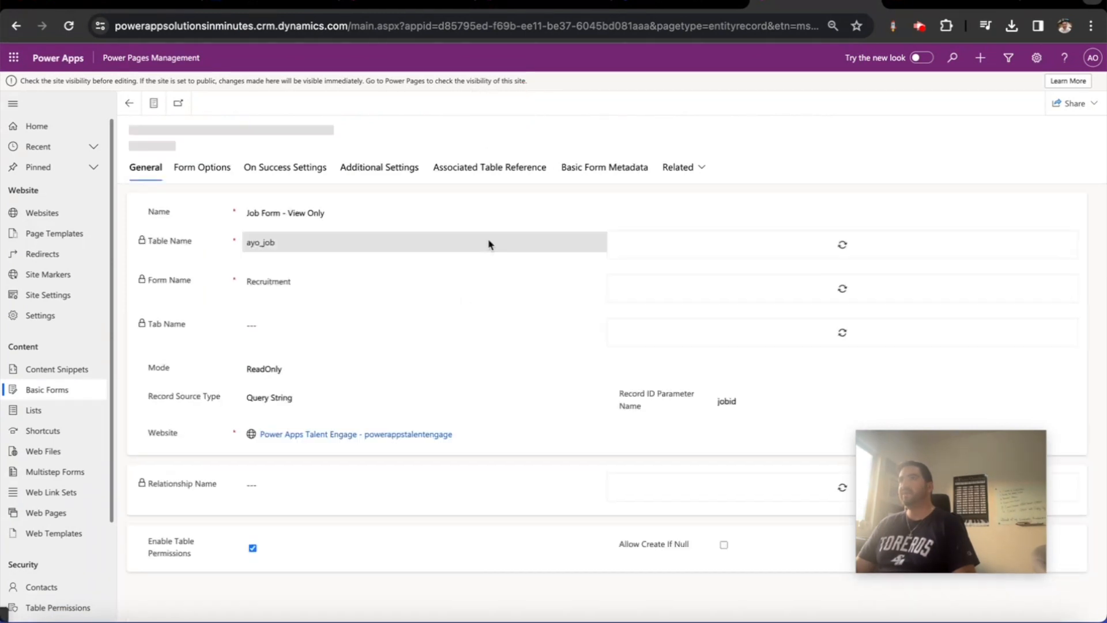
{"action": "left_click", "coordinate": [397, 168]}
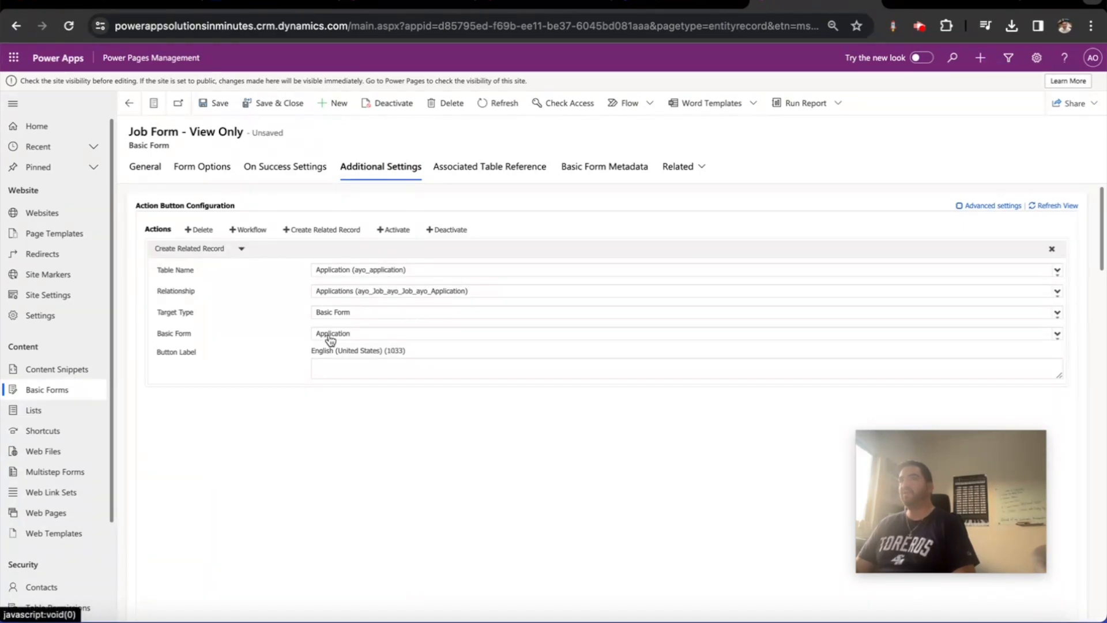
{"action": "left_click", "coordinate": [363, 334]}
{"action": "left_click", "coordinate": [272, 421]}
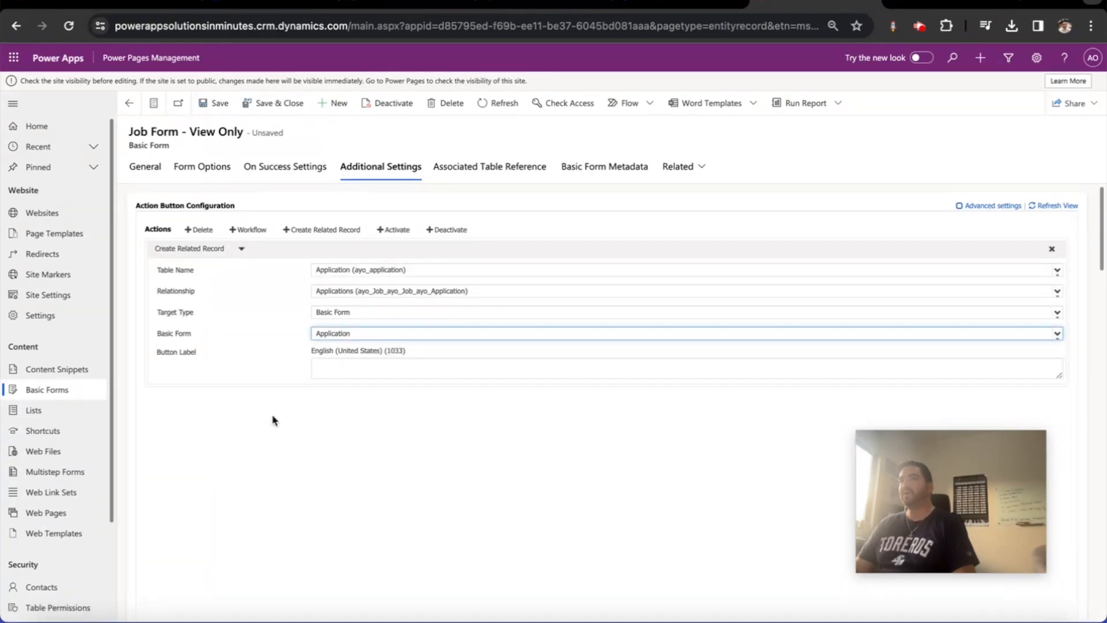
{"action": "left_click", "coordinate": [215, 103]}
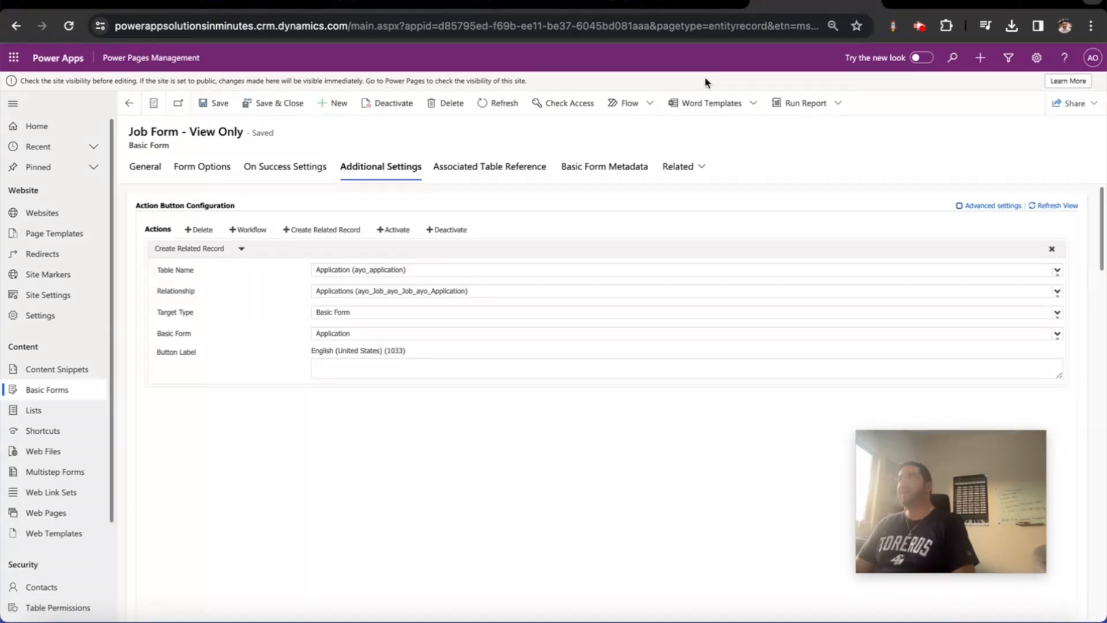
Switch to Power Pages and enable the View details row action on the home page's job list, using the form Job Form - View Only.
{"action": "left_click", "coordinate": [783, 15]}
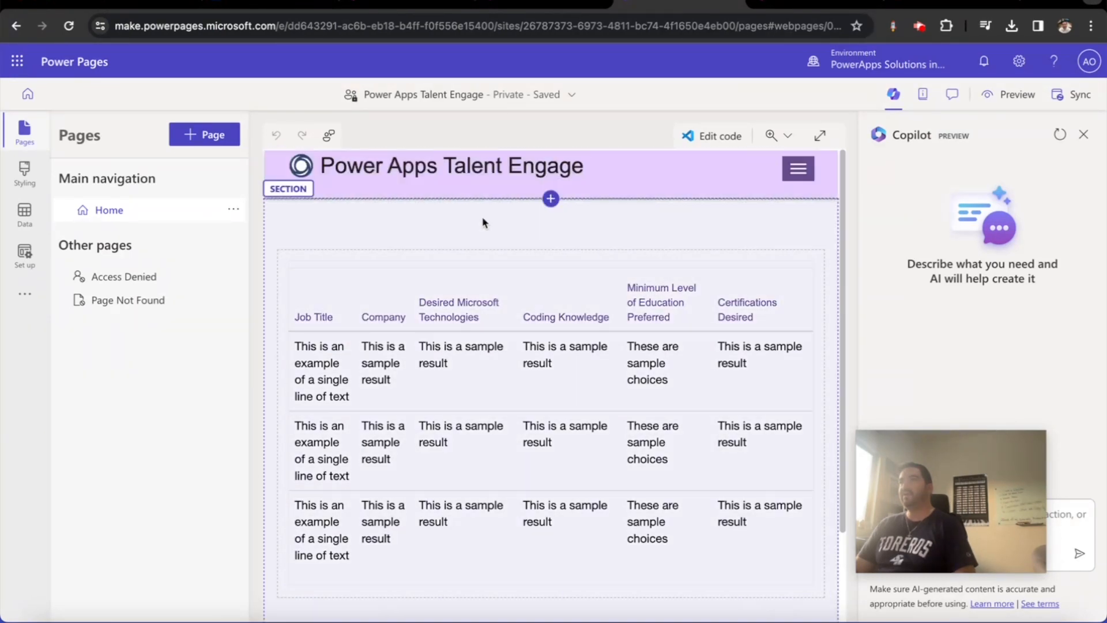
{"action": "left_click", "coordinate": [483, 241]}
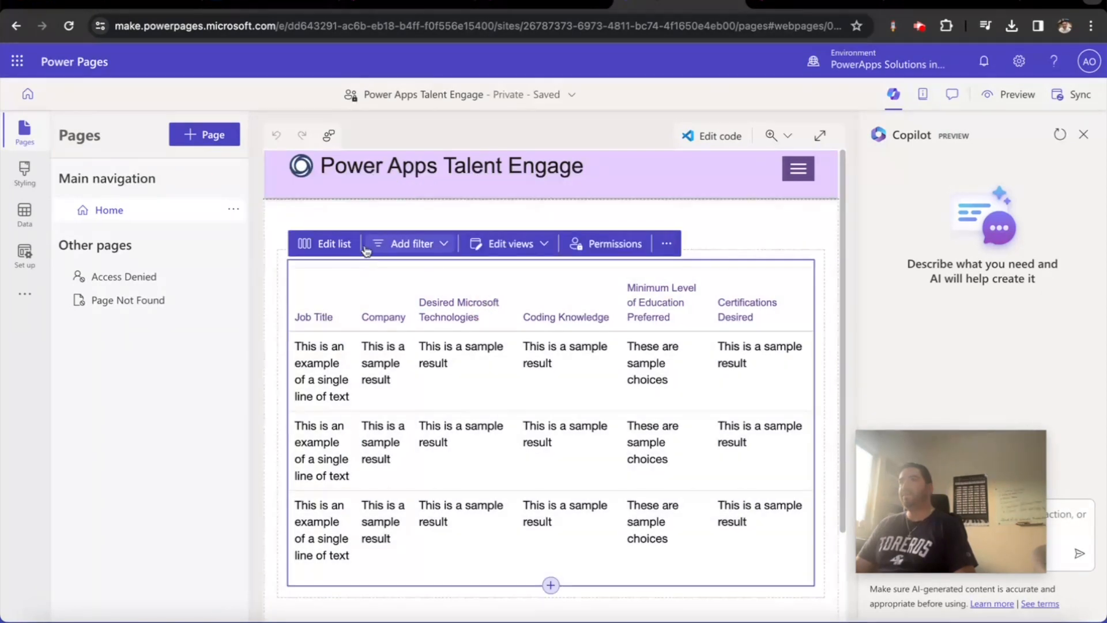
{"action": "left_click", "coordinate": [343, 249]}
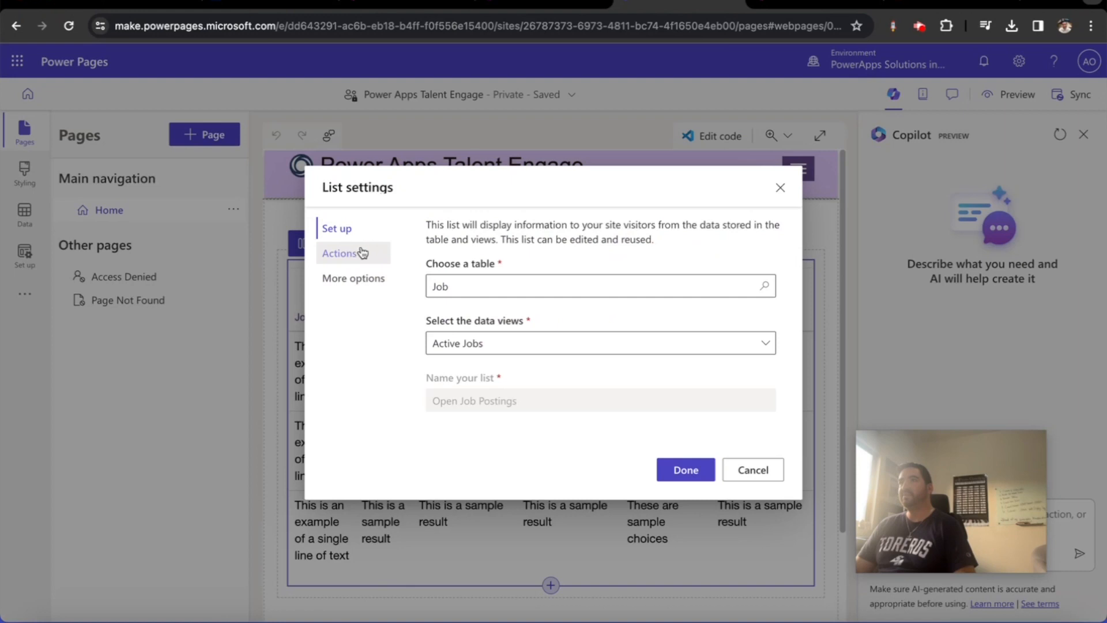
{"action": "left_click", "coordinate": [362, 258]}
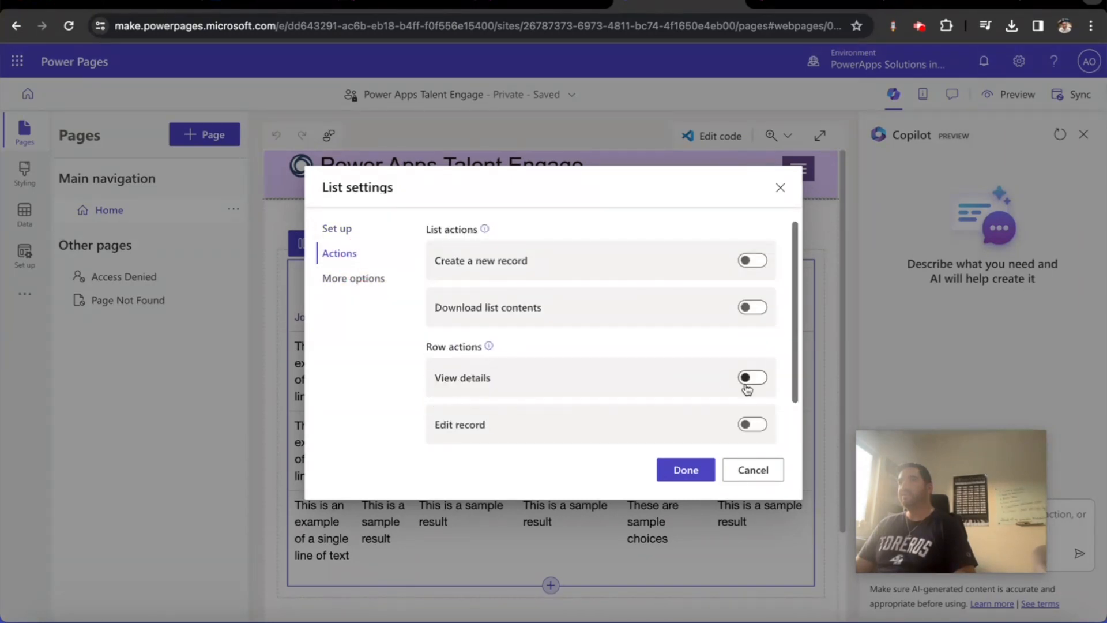
{"action": "left_click", "coordinate": [749, 378]}
{"action": "left_click", "coordinate": [684, 423]}
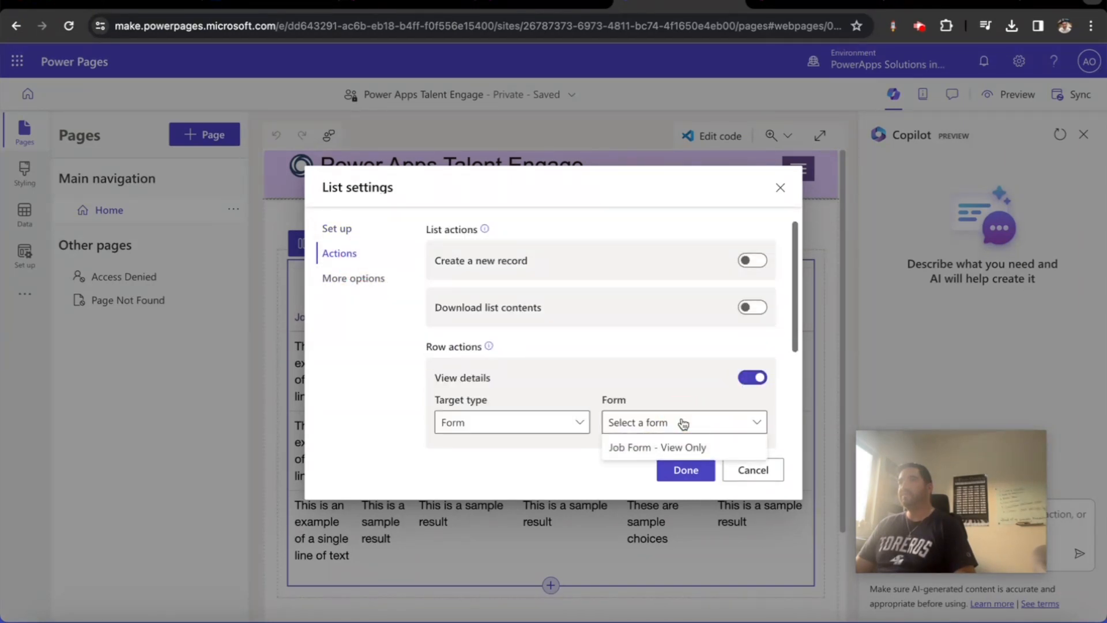
{"action": "left_click", "coordinate": [659, 447]}
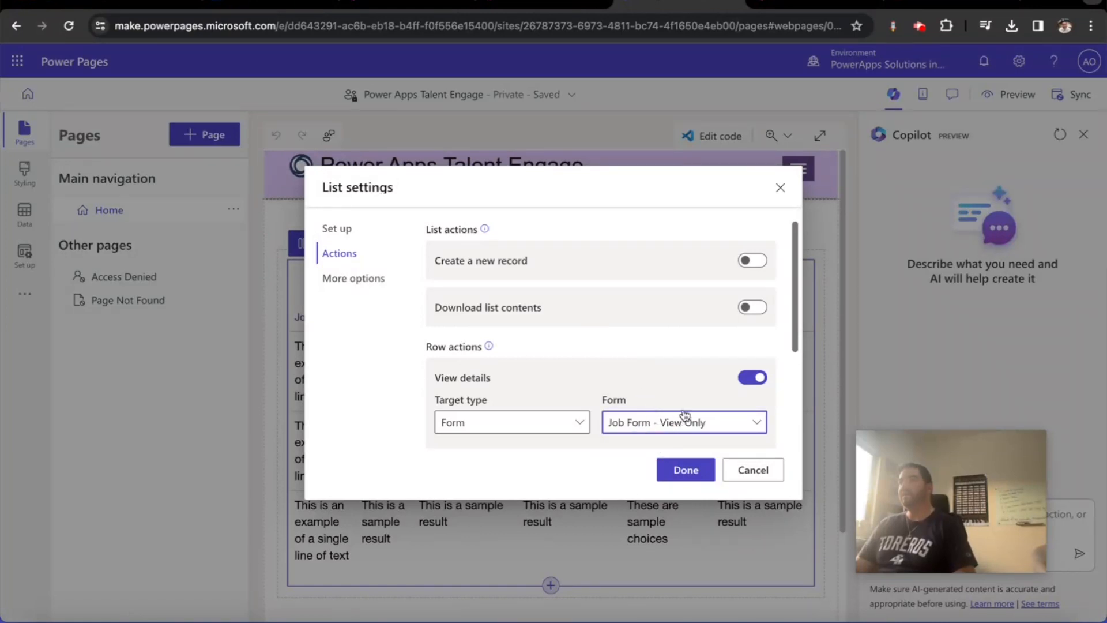
Set the View details action's display label to View Details and apply the list settings.
{"action": "scroll", "coordinate": [683, 411], "scroll_direction": "down", "scroll_amount": 1}
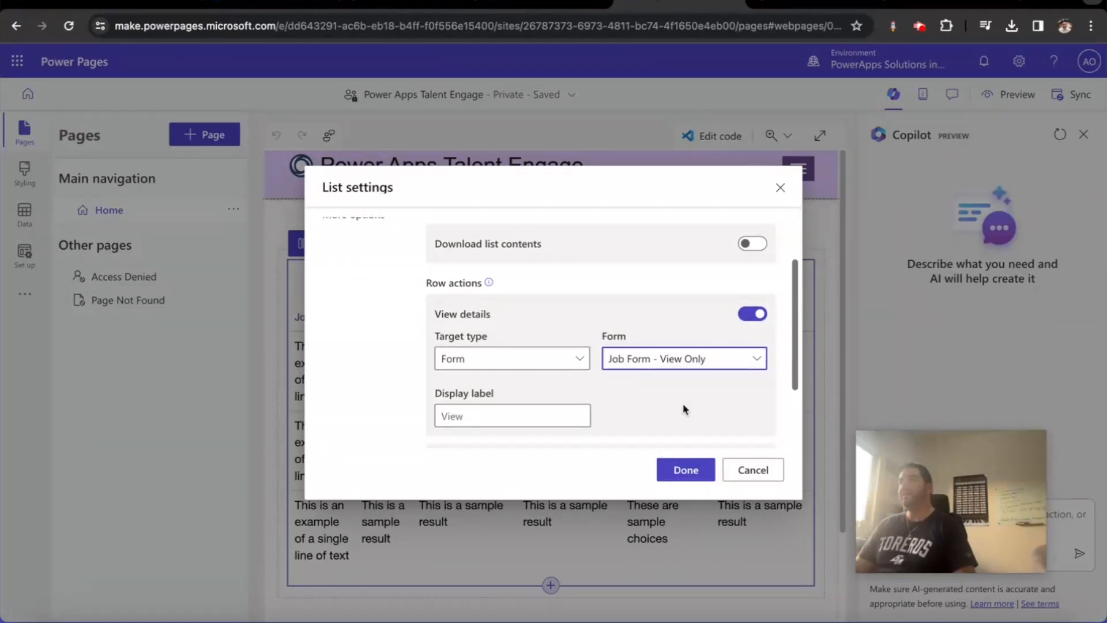
{"action": "left_click", "coordinate": [488, 413]}
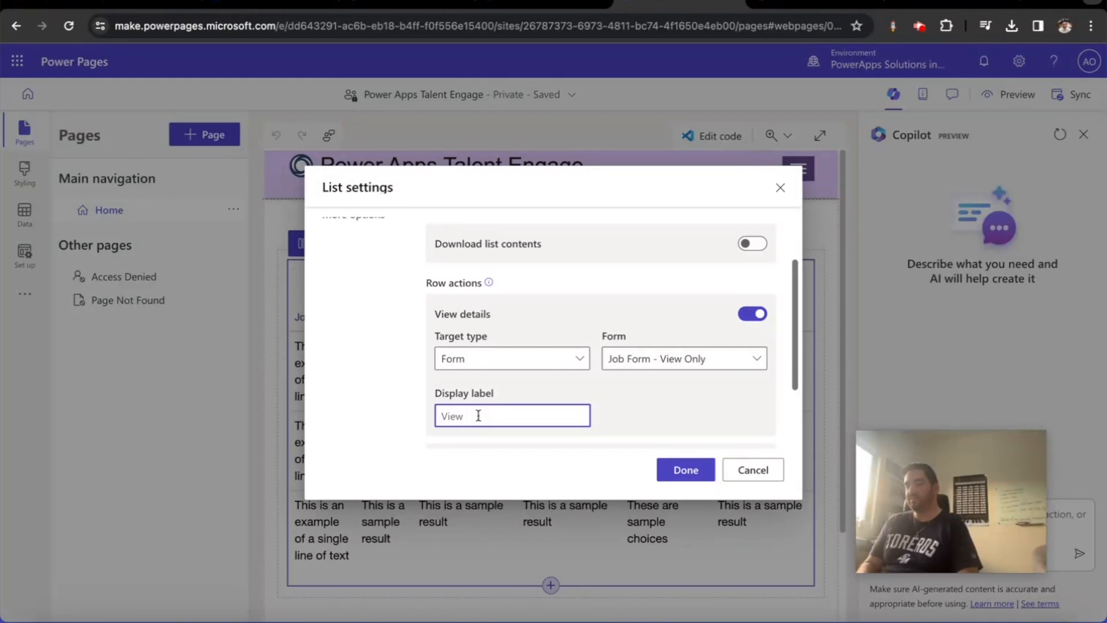
{"action": "type", "text": "Vi"}
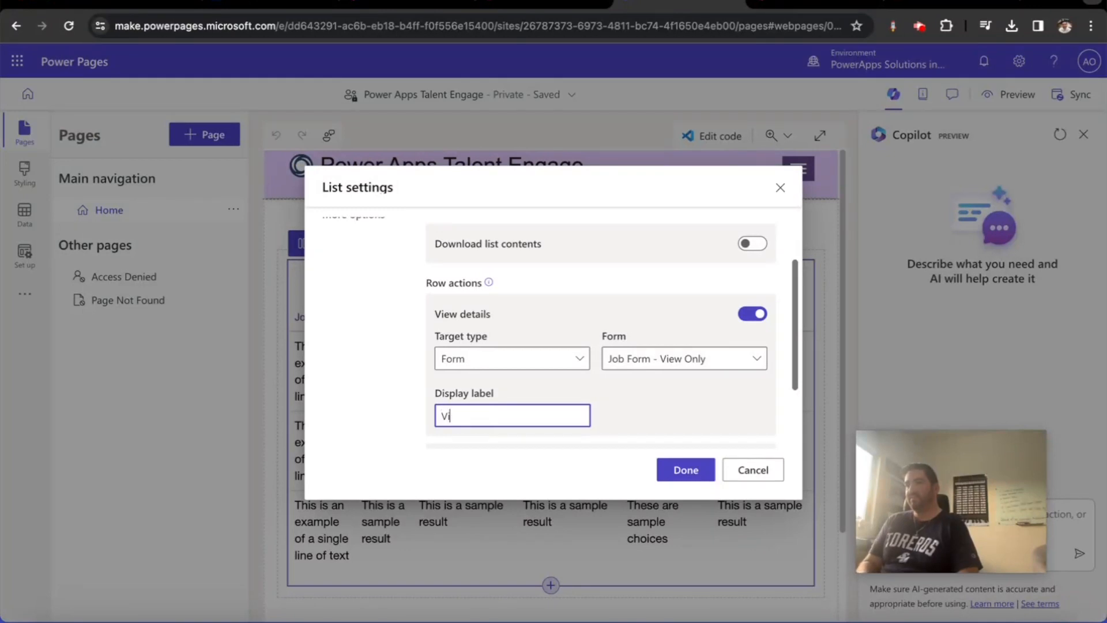
{"action": "type", "text": "ew Details"}
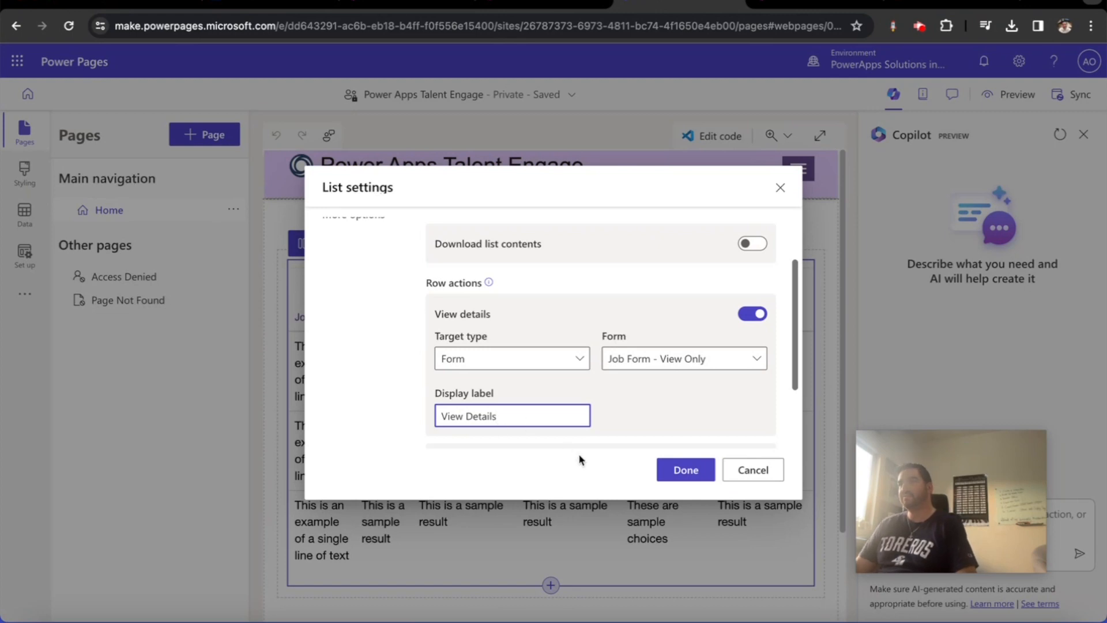
{"action": "left_click", "coordinate": [680, 469]}
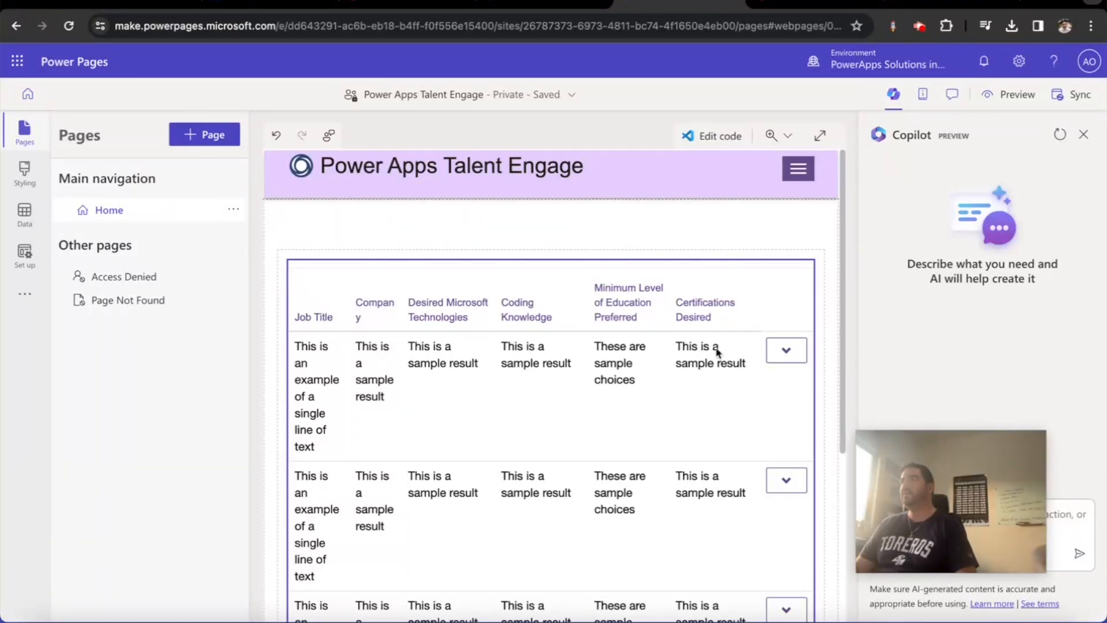
Preview the Power Apps Talent Engage site at desktop size.
{"action": "left_click", "coordinate": [781, 290]}
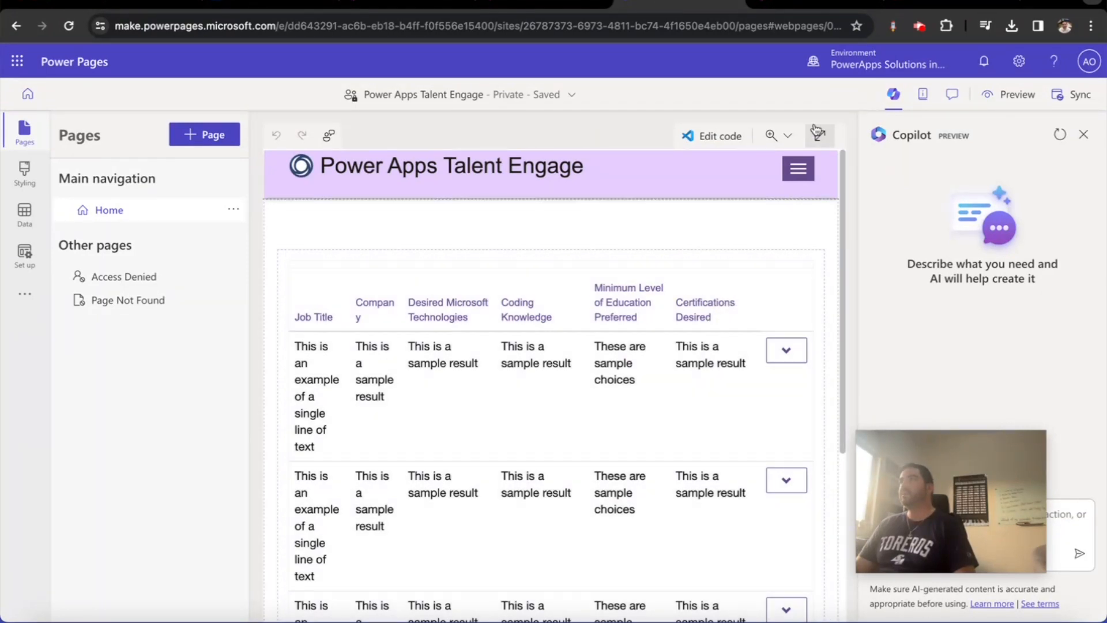
{"action": "left_click", "coordinate": [1007, 95]}
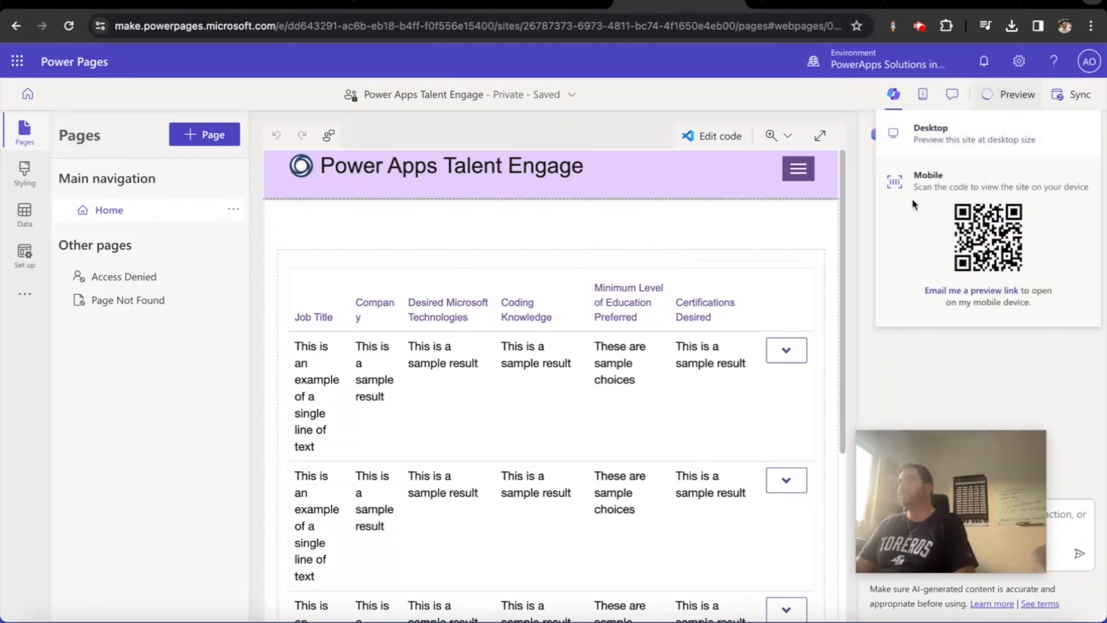
{"action": "left_click", "coordinate": [930, 157]}
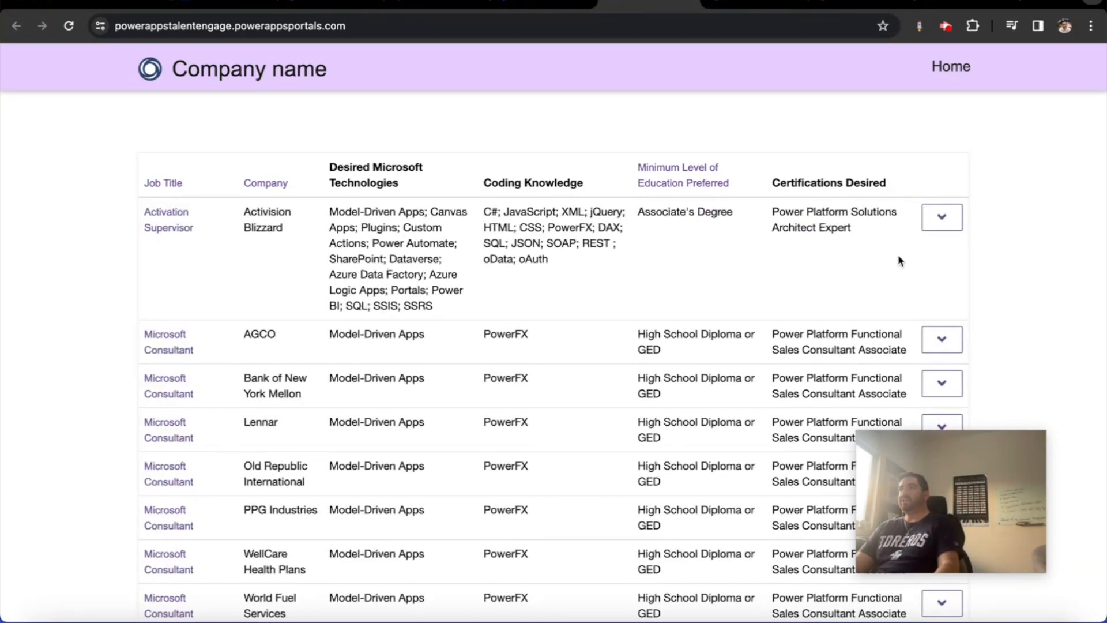
View the details of the Activation Supervisor job and examine its fields, the Applications, Candidates and Interviews lists, and the Engagement metrics.
{"action": "left_click", "coordinate": [942, 217]}
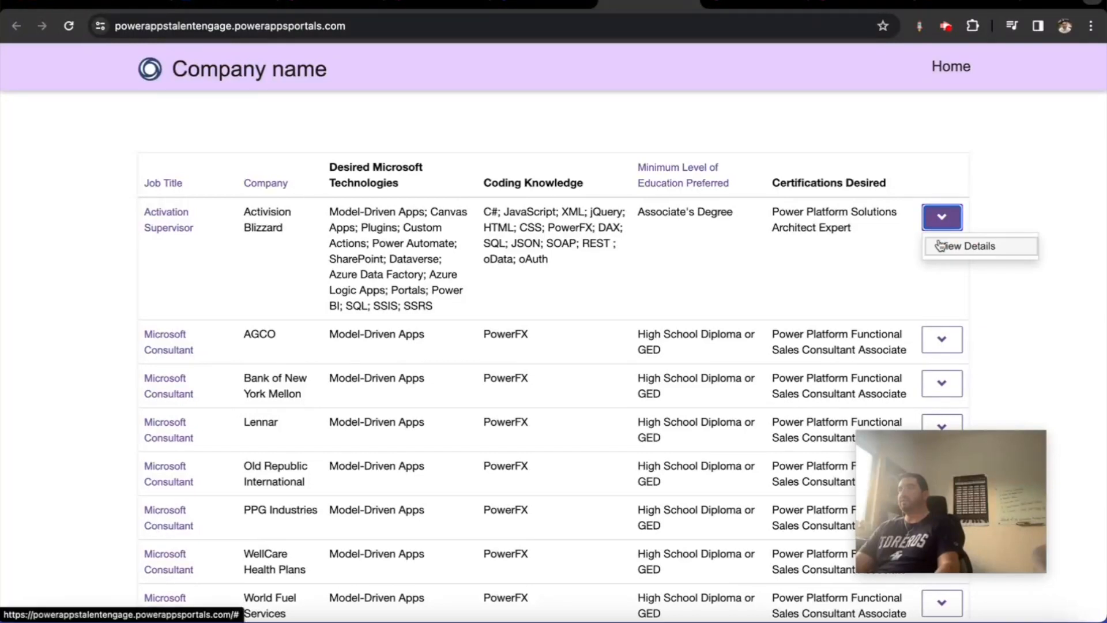
{"action": "left_click", "coordinate": [969, 245]}
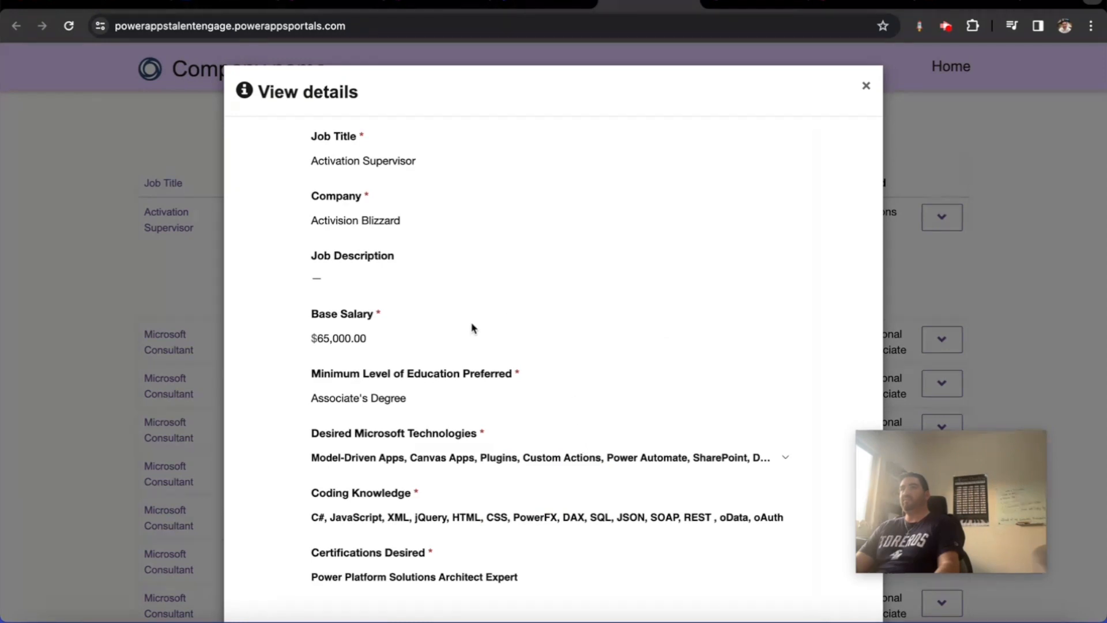
{"action": "scroll", "coordinate": [472, 328], "scroll_direction": "down", "scroll_amount": 4}
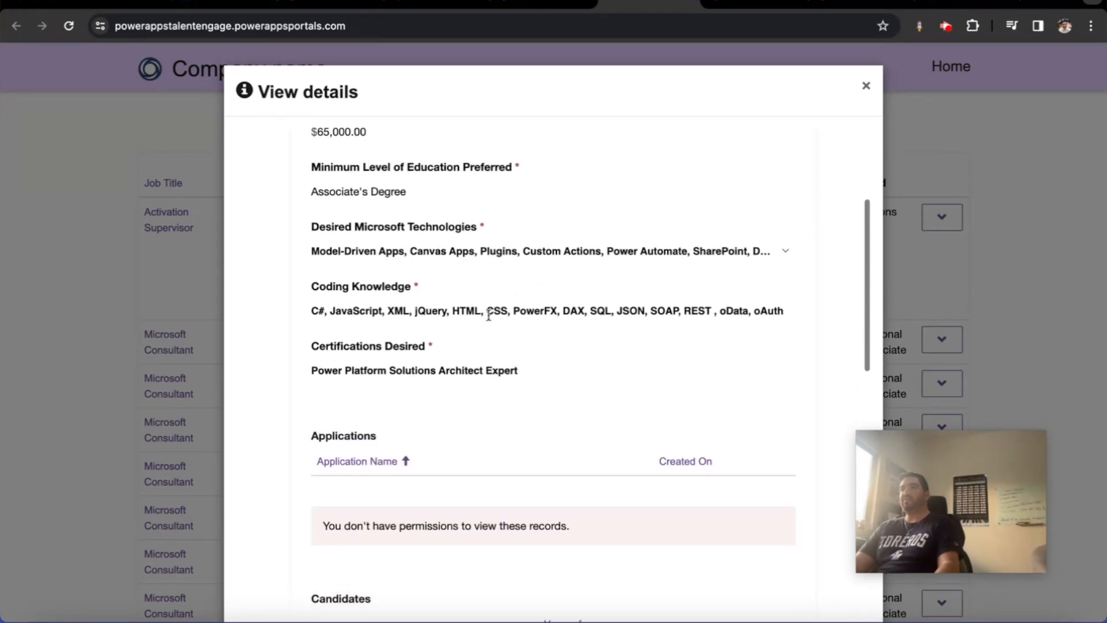
{"action": "scroll", "coordinate": [489, 316], "scroll_direction": "down", "scroll_amount": 2}
{"action": "scroll", "coordinate": [477, 392], "scroll_direction": "down", "scroll_amount": 2}
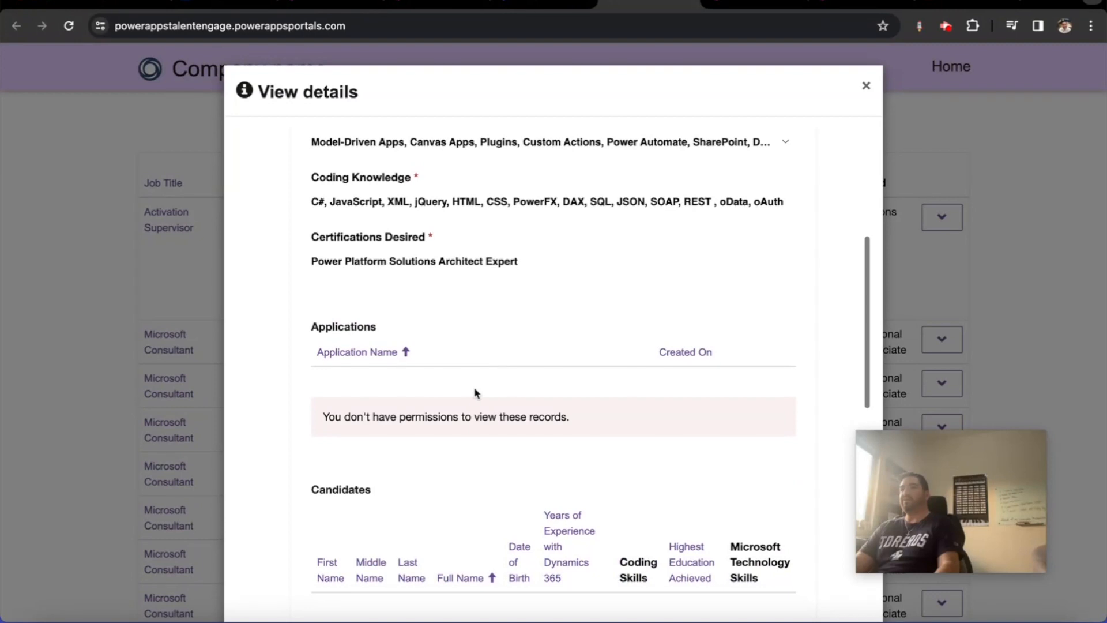
{"action": "scroll", "coordinate": [496, 395], "scroll_direction": "down", "scroll_amount": 3}
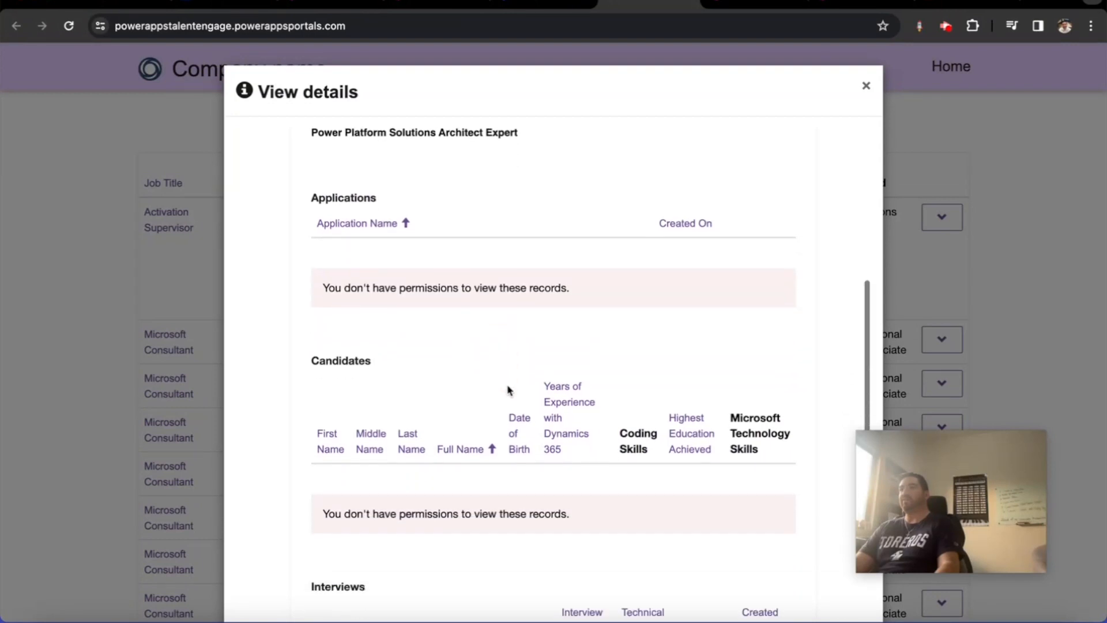
{"action": "scroll", "coordinate": [510, 390], "scroll_direction": "down", "scroll_amount": 1}
{"action": "scroll", "coordinate": [509, 390], "scroll_direction": "down", "scroll_amount": 2}
{"action": "scroll", "coordinate": [510, 391], "scroll_direction": "down", "scroll_amount": 1}
{"action": "scroll", "coordinate": [509, 391], "scroll_direction": "down", "scroll_amount": 2}
{"action": "scroll", "coordinate": [509, 389], "scroll_direction": "down", "scroll_amount": 1}
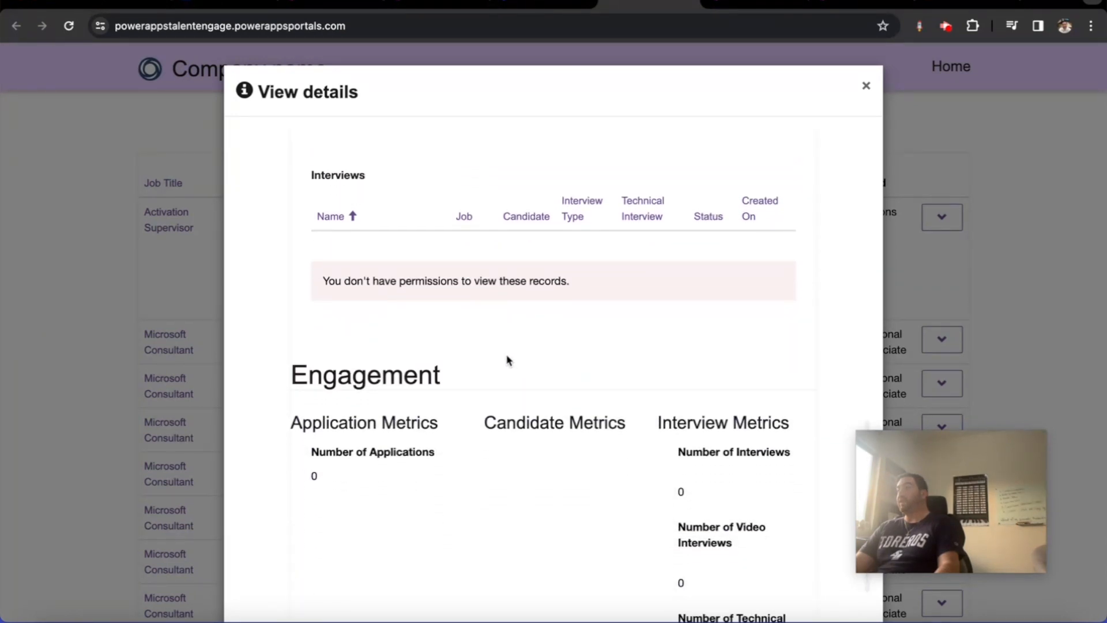
{"action": "scroll", "coordinate": [508, 340], "scroll_direction": "up", "scroll_amount": 1}
{"action": "scroll", "coordinate": [525, 323], "scroll_direction": "up", "scroll_amount": 2}
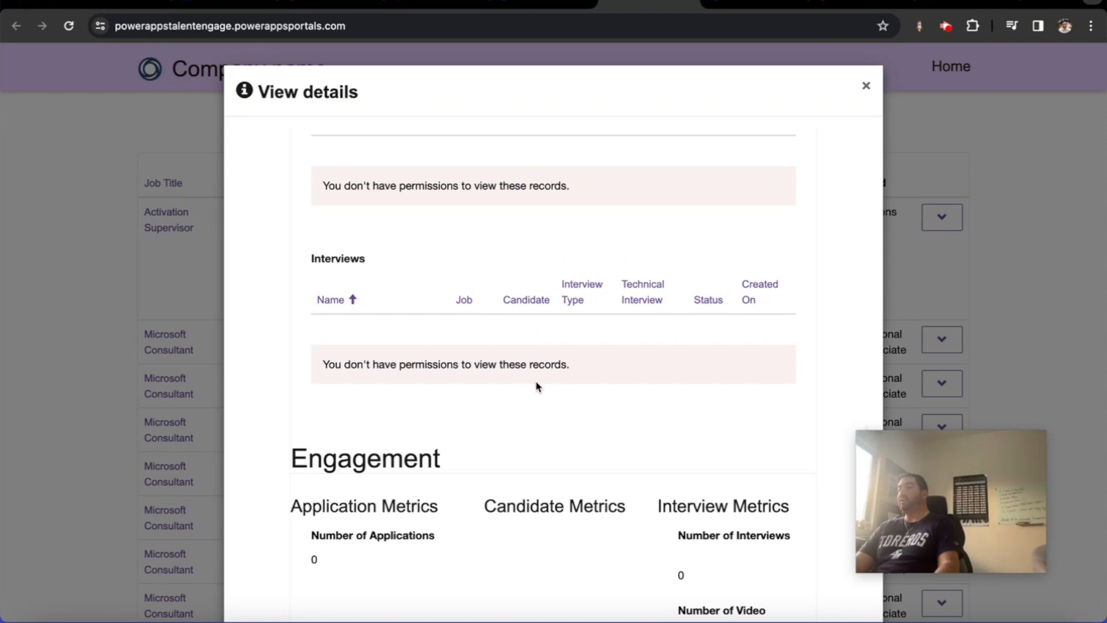
{"action": "scroll", "coordinate": [544, 390], "scroll_direction": "down", "scroll_amount": 3}
{"action": "scroll", "coordinate": [545, 392], "scroll_direction": "down", "scroll_amount": 3}
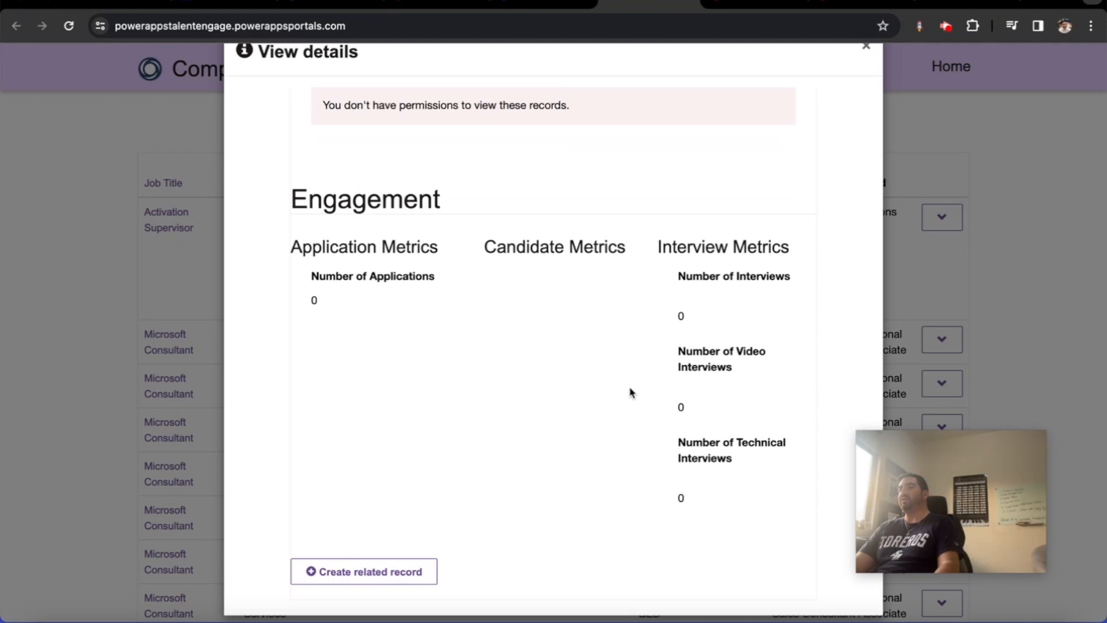
{"action": "scroll", "coordinate": [630, 393], "scroll_direction": "up", "scroll_amount": 5}
{"action": "scroll", "coordinate": [619, 385], "scroll_direction": "down", "scroll_amount": 5}
Test the Create related record action from the job details, close its form, and return to the beginning of the job details.
{"action": "left_click", "coordinate": [380, 573]}
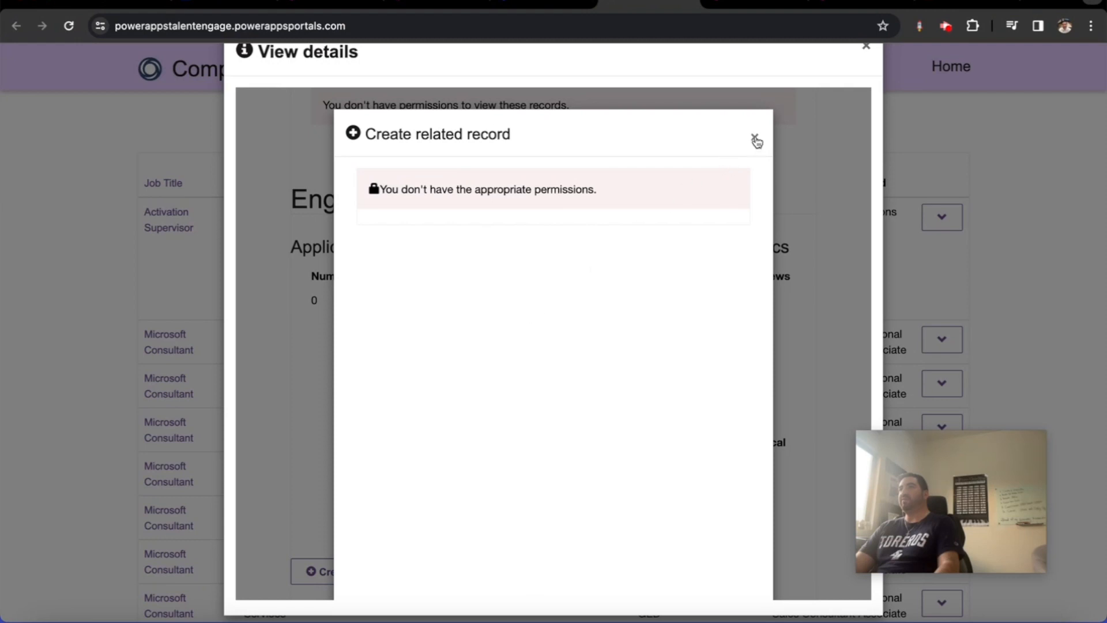
{"action": "left_click", "coordinate": [754, 139]}
{"action": "scroll", "coordinate": [523, 440], "scroll_direction": "up", "scroll_amount": 2}
{"action": "scroll", "coordinate": [523, 439], "scroll_direction": "up", "scroll_amount": 10}
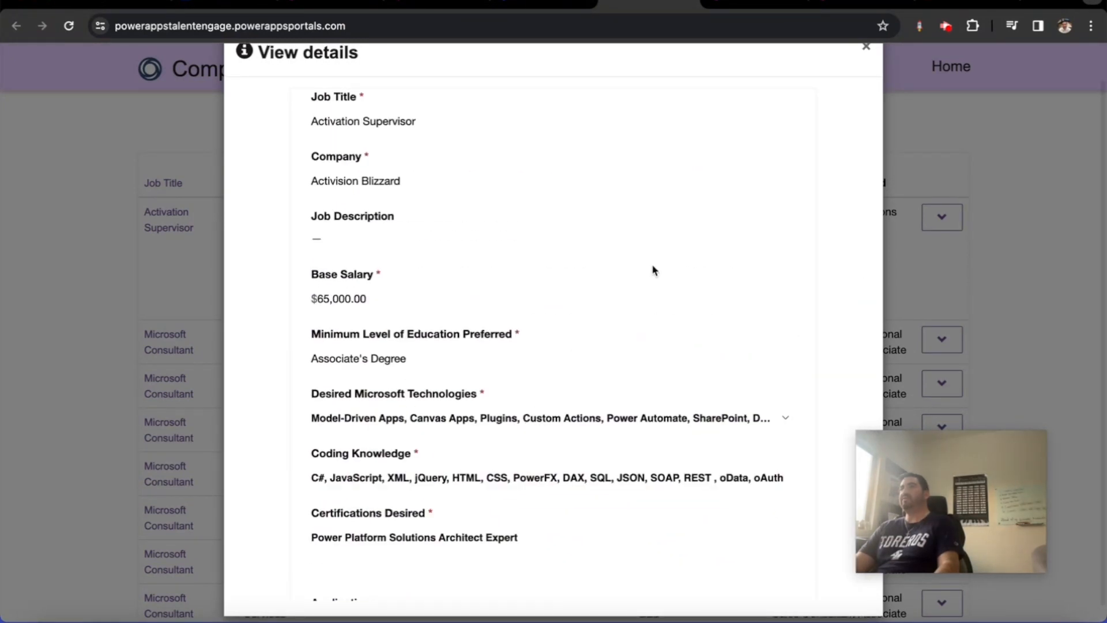
{"action": "scroll", "coordinate": [678, 267], "scroll_direction": "up", "scroll_amount": 2}
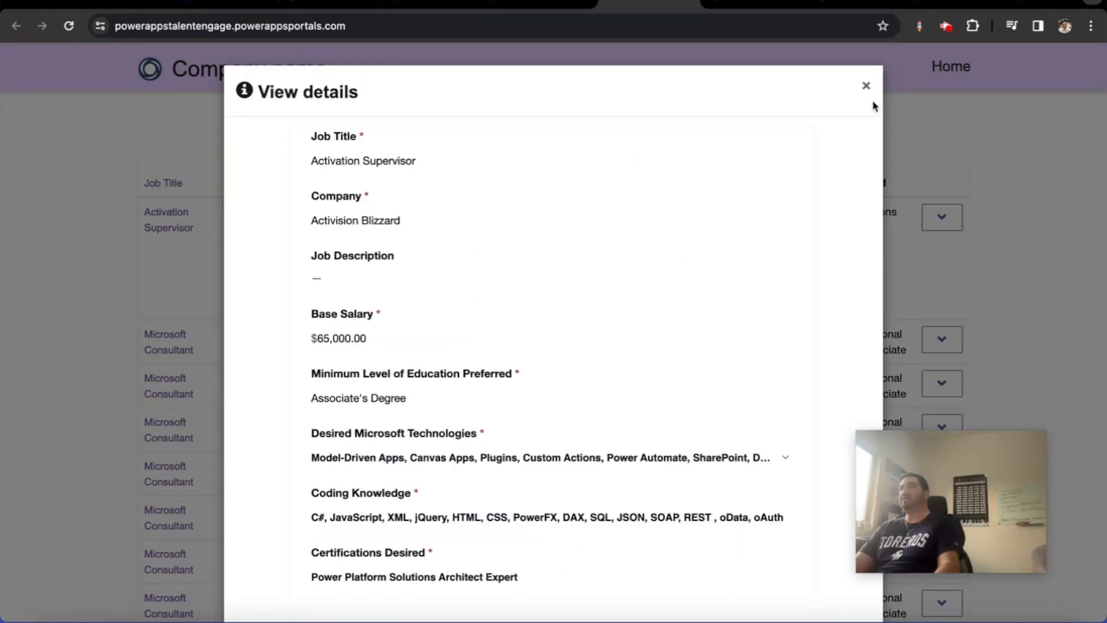